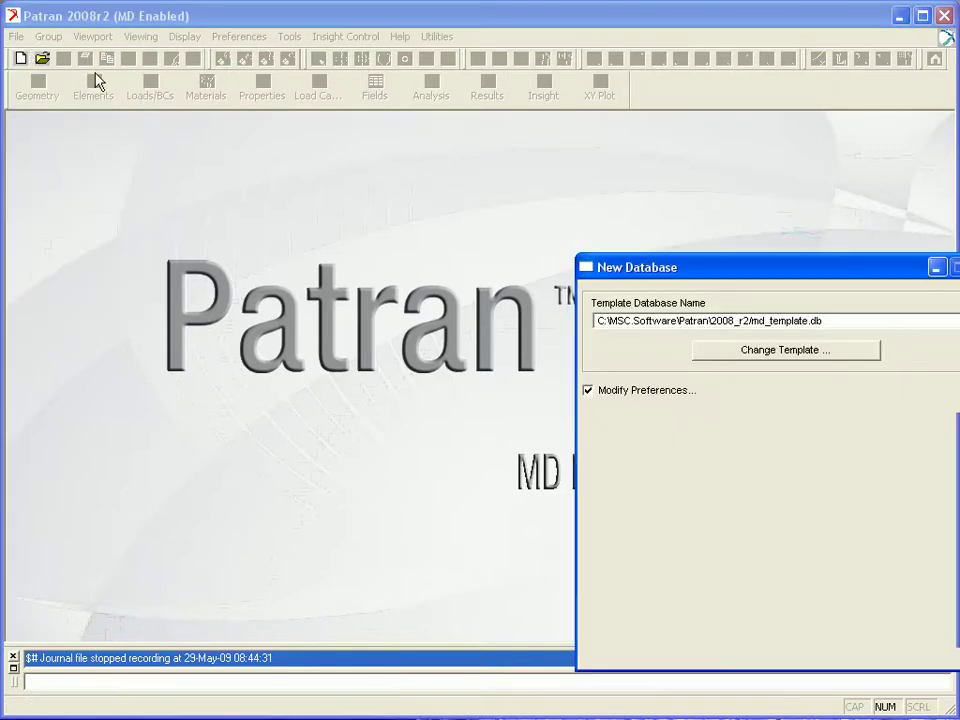
- Create a new database named contact in the temp folder
drag(690, 276, 649, 260)
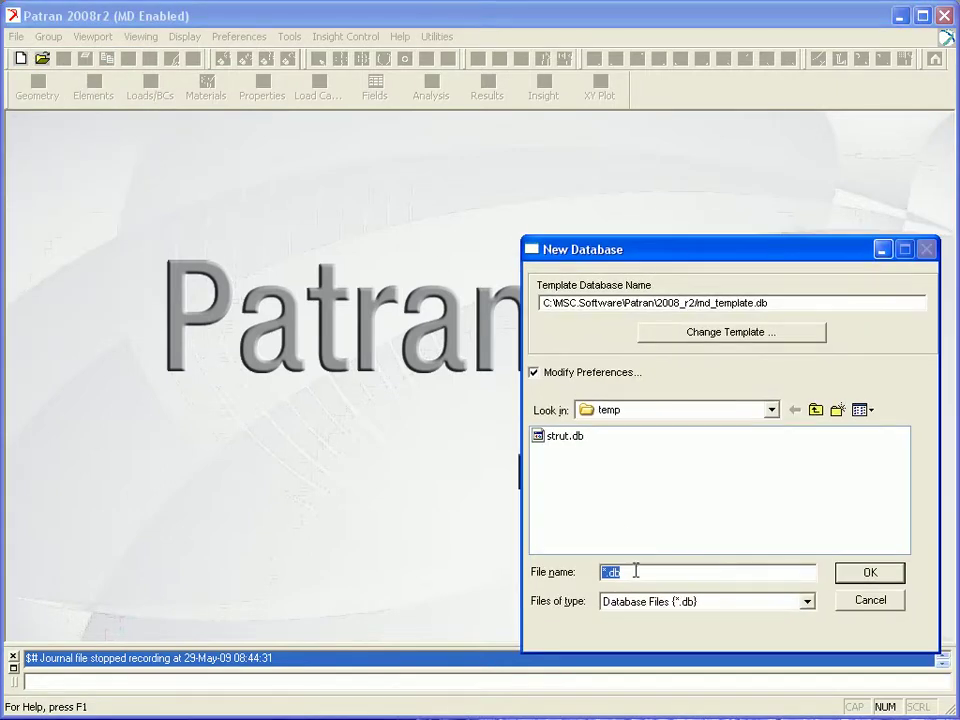
text(contact)
click(855, 576)
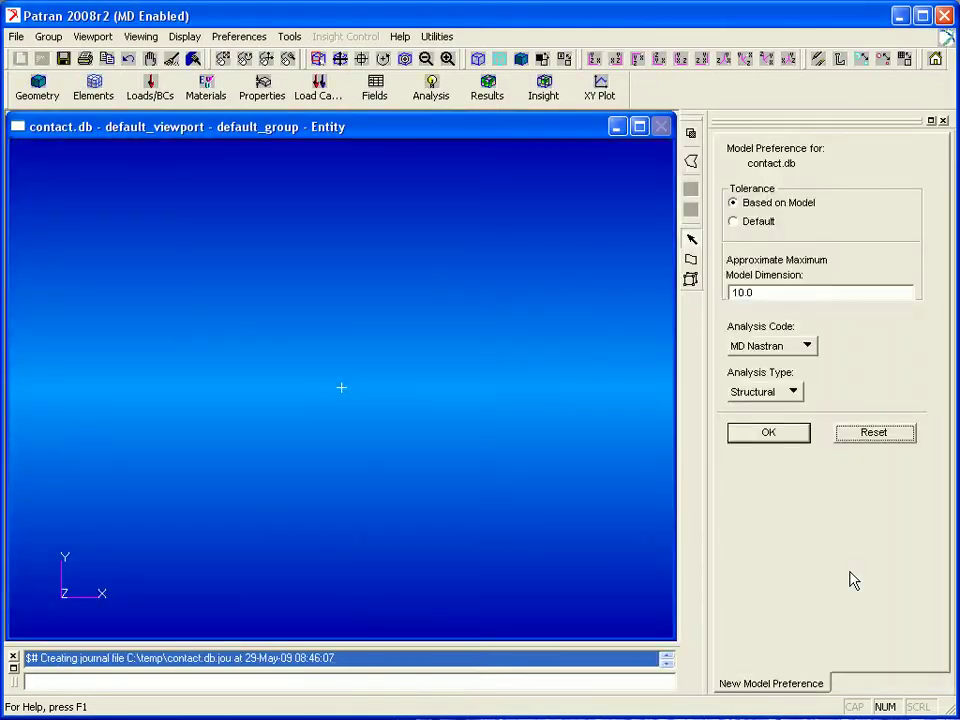
- Import plate-contact.bdf from the Training folder's NAS120_Files_r3 subfolder as an MD Nastran Input model and dismiss the import summary
click(16, 36)
click(42, 176)
click(780, 108)
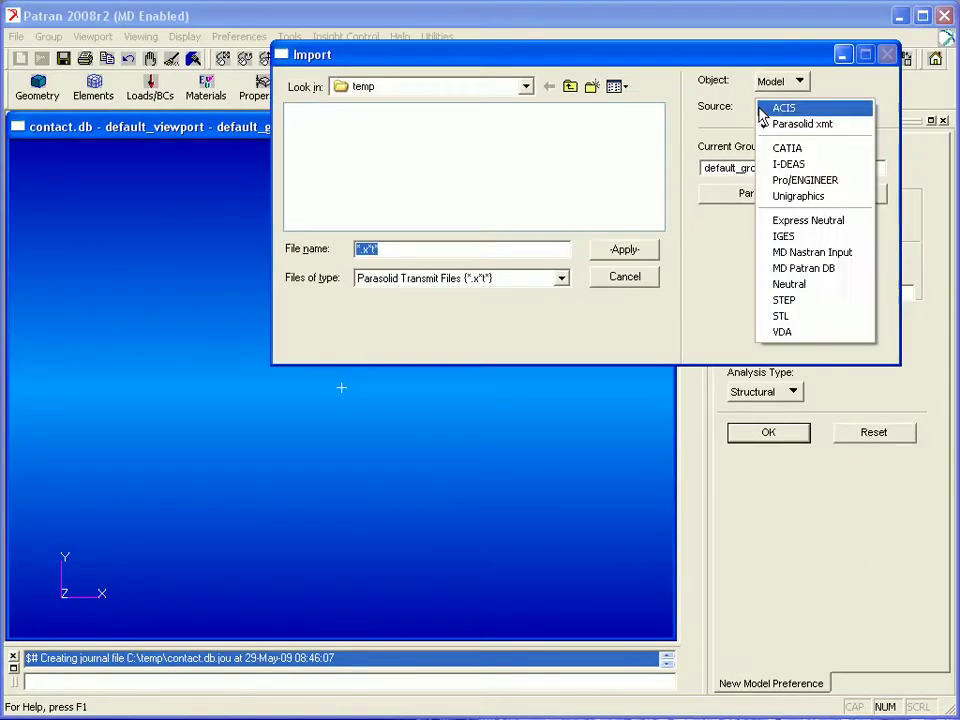
click(782, 251)
click(525, 86)
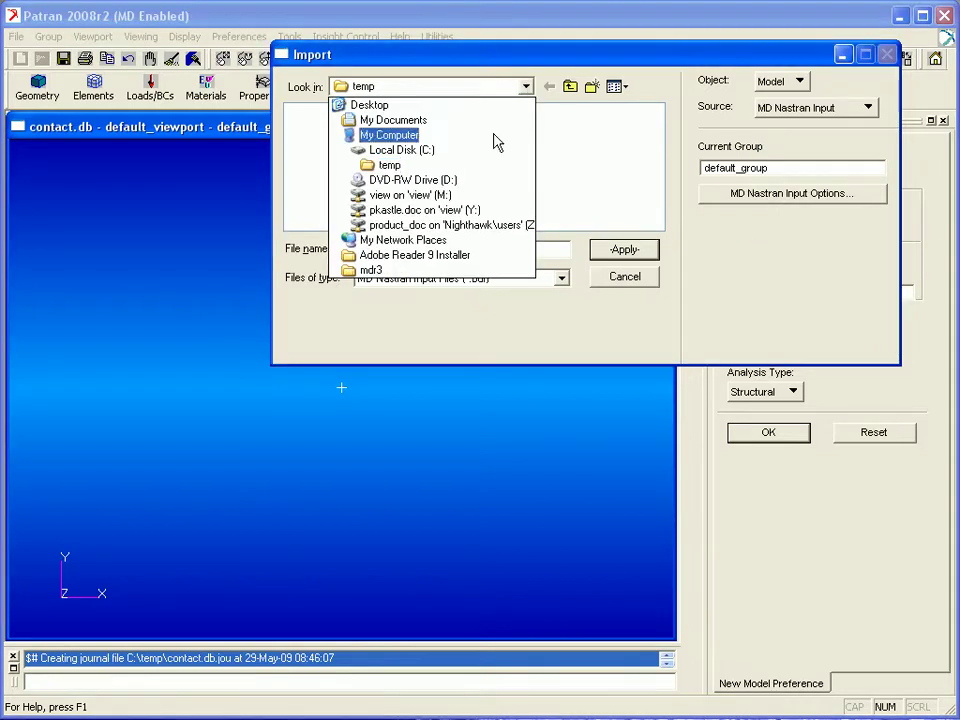
click(400, 150)
click(640, 224)
double_click(589, 144)
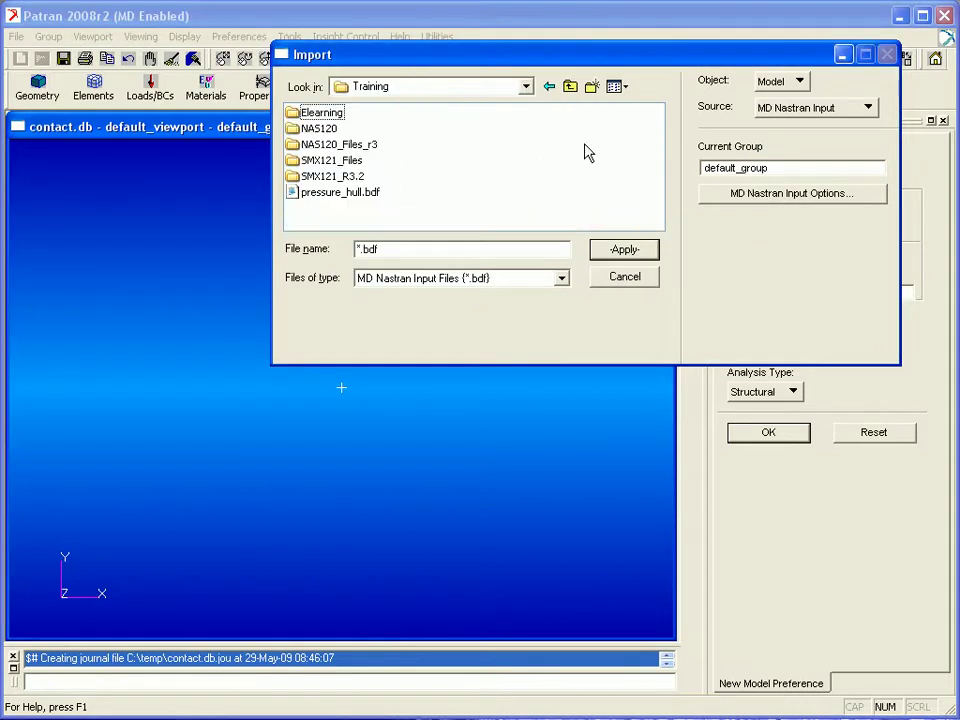
double_click(362, 146)
click(350, 162)
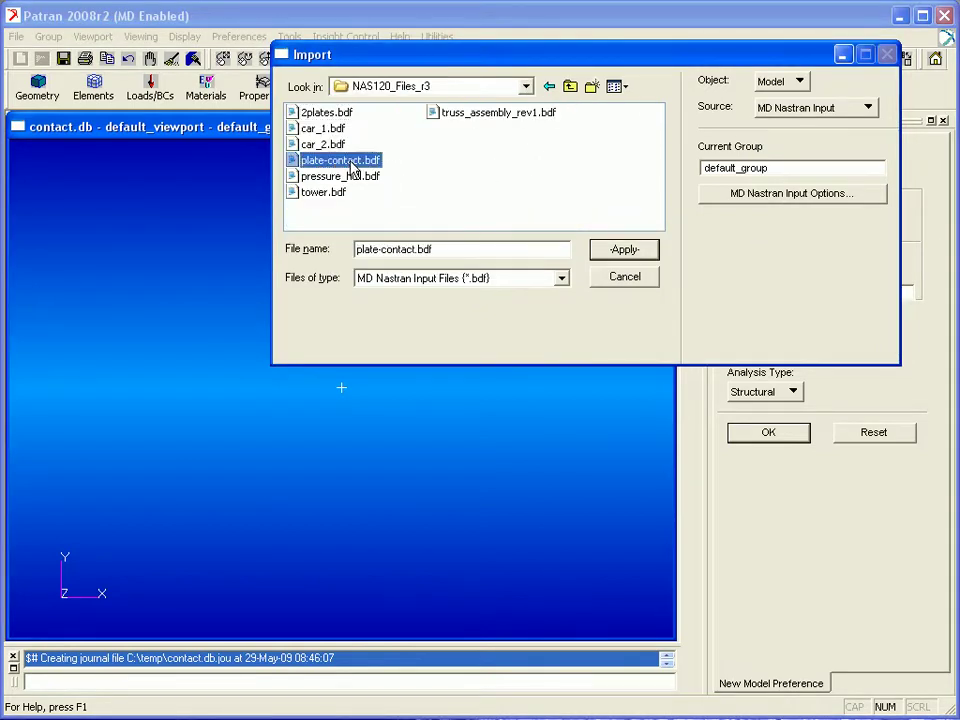
click(622, 251)
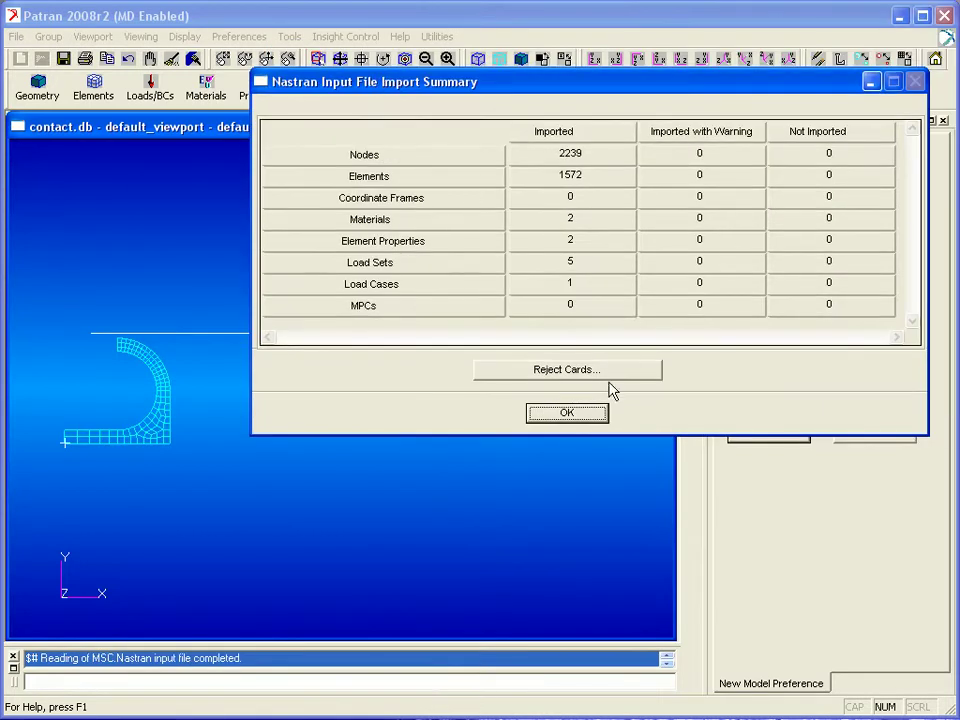
click(566, 414)
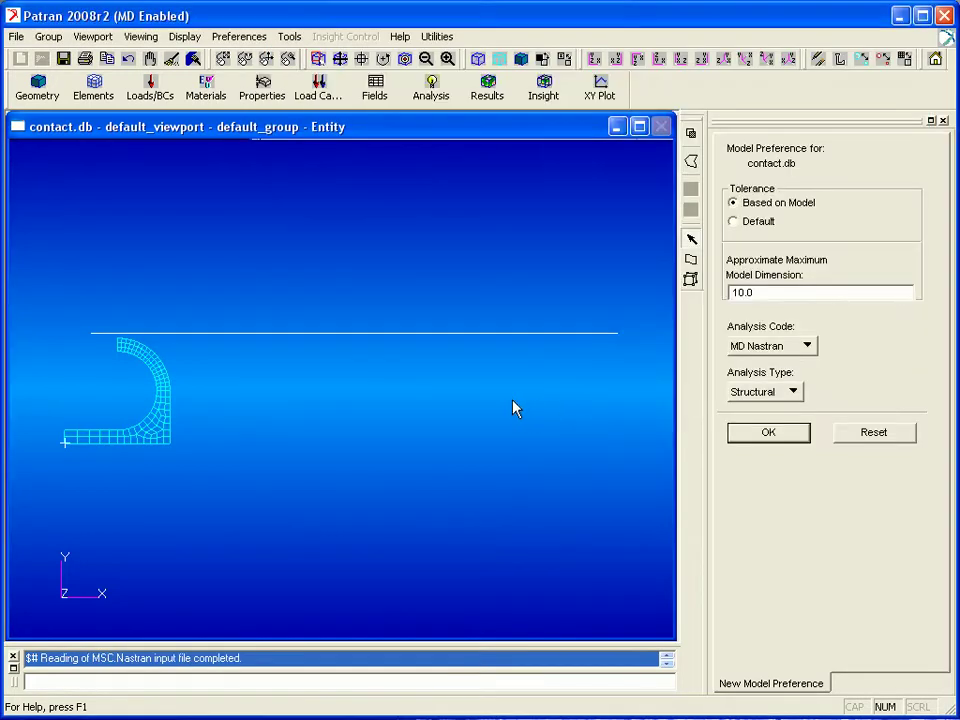
- Display the imported plate and base meshes smooth shaded in an isometric view
middle_drag(512, 408, 485, 430)
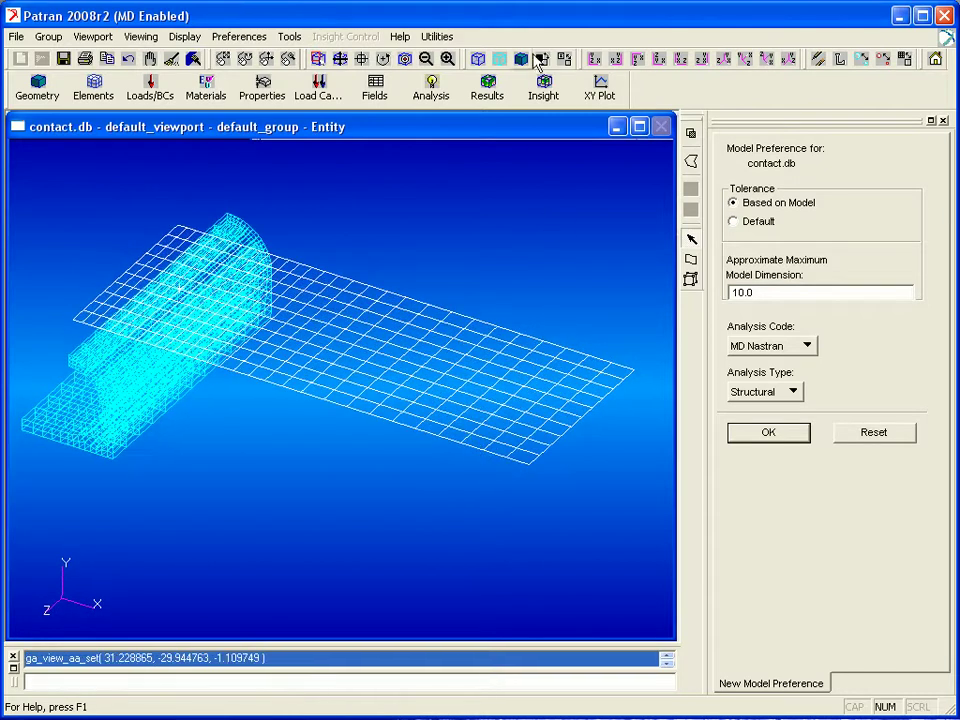
click(538, 59)
click(724, 60)
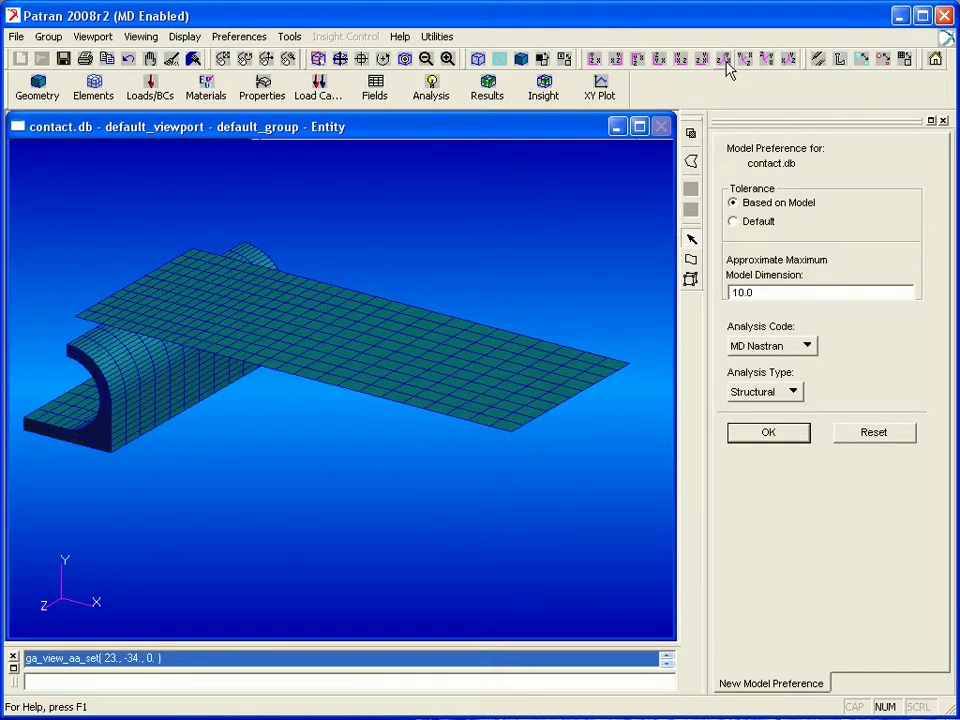
- Start an element-uniform contact definition with the Deformable Body option and make Untitled.SC1 the current load case
click(155, 92)
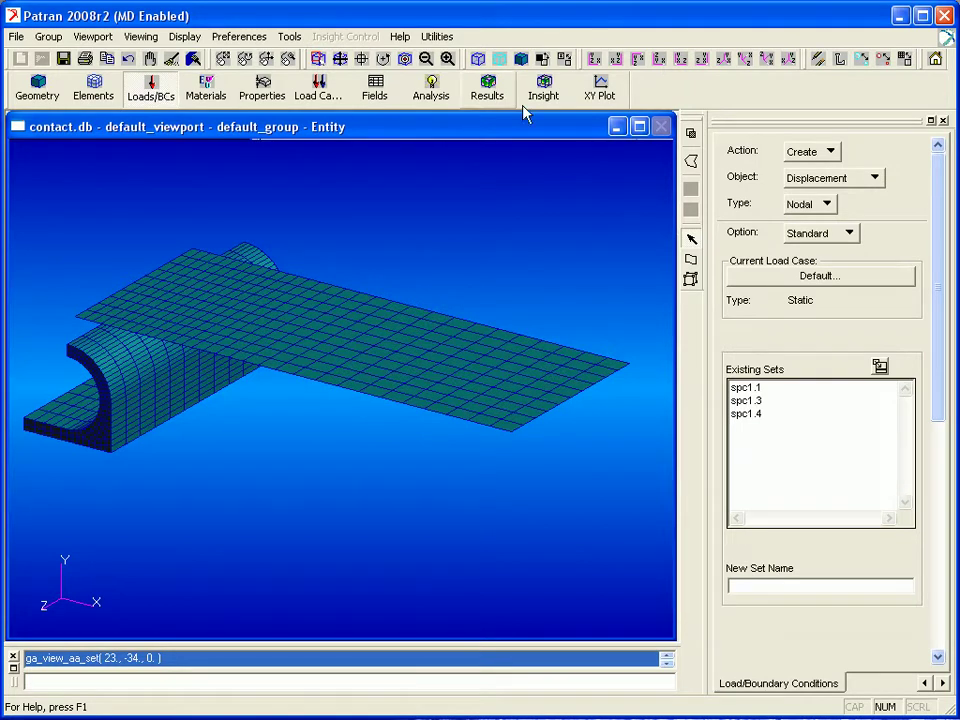
click(855, 178)
click(855, 370)
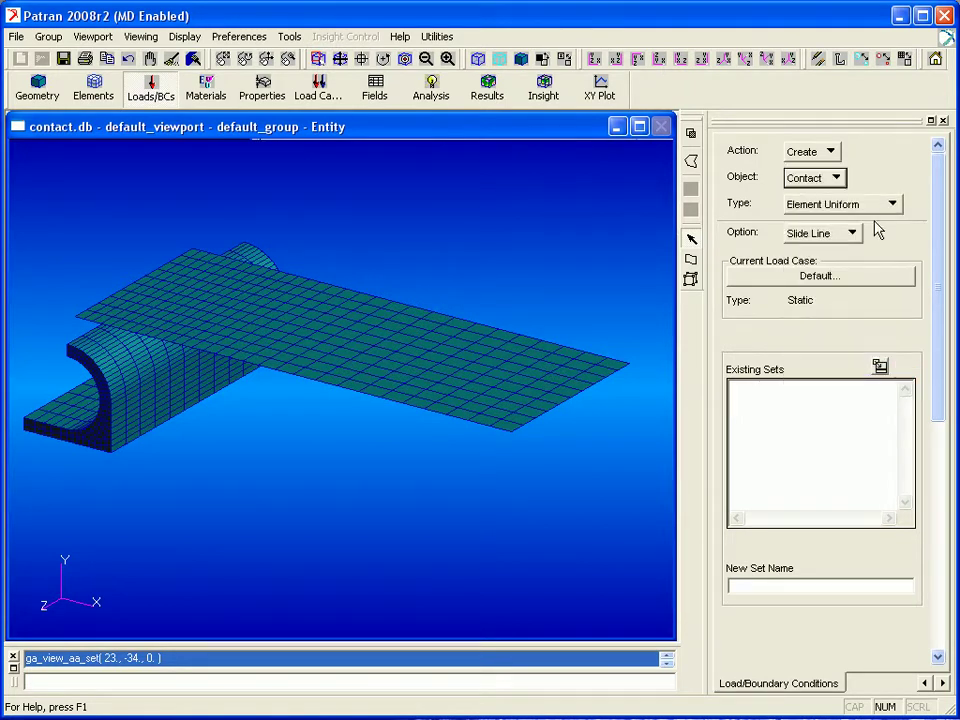
click(851, 234)
click(855, 250)
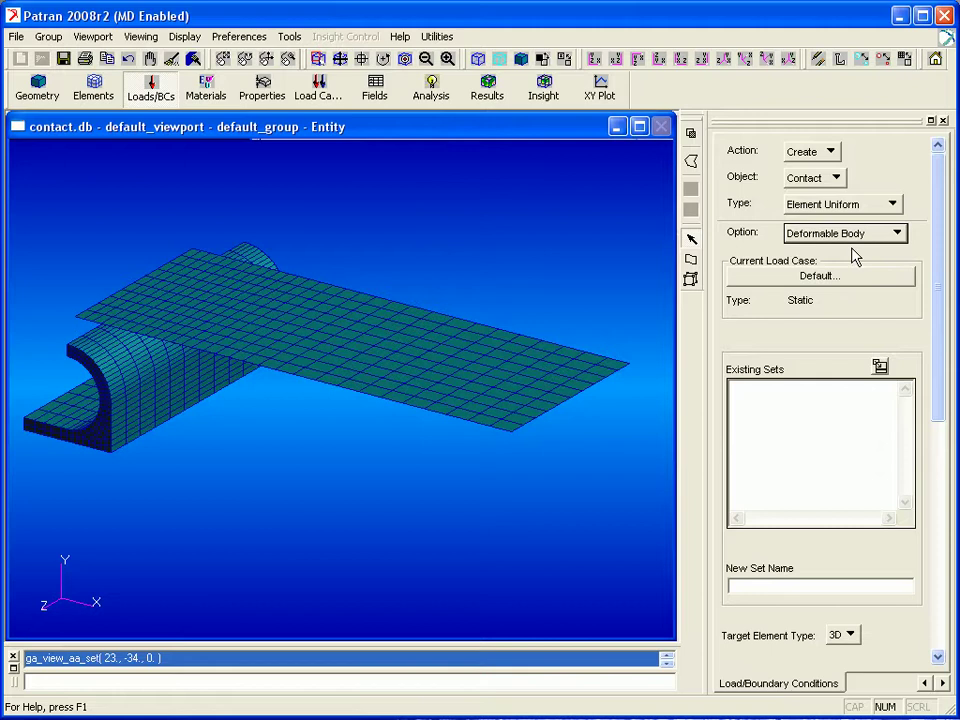
click(857, 276)
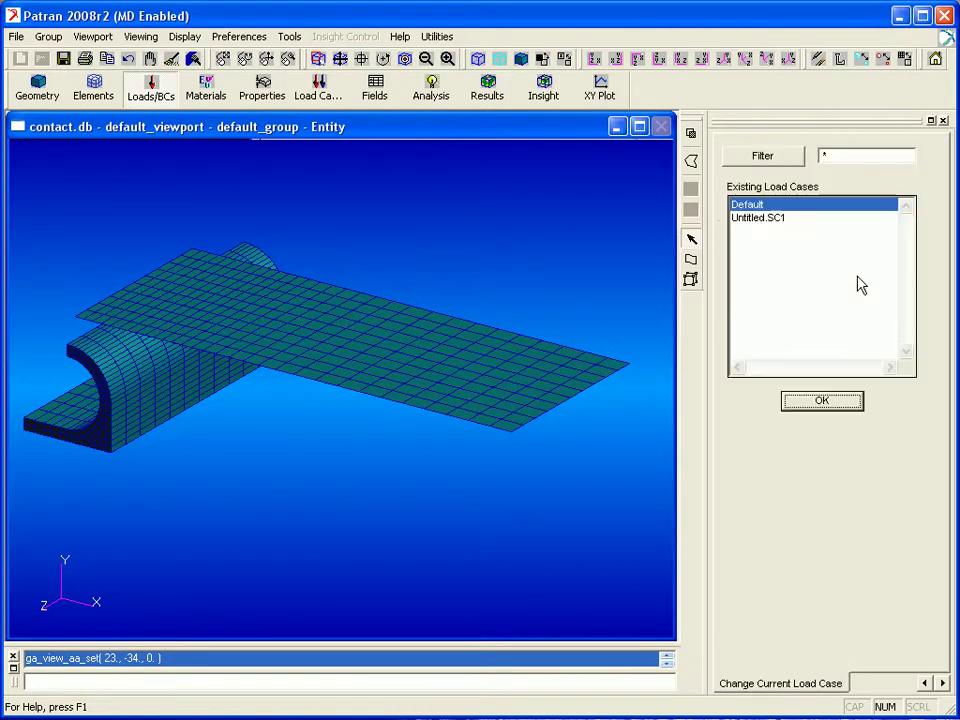
click(759, 220)
click(825, 402)
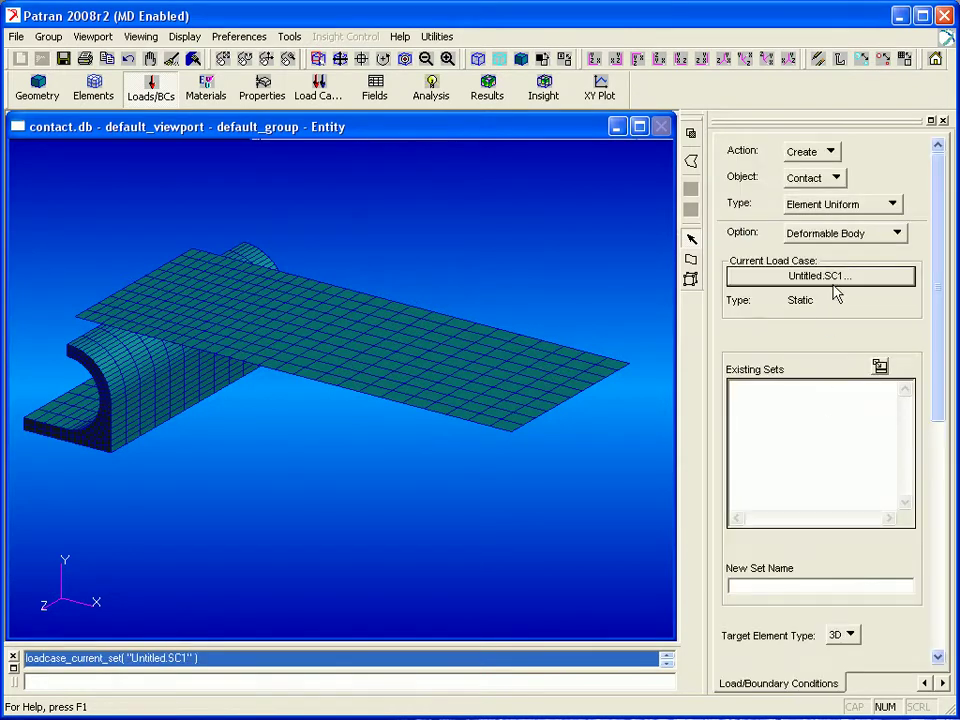
- Create the contact set Contact-Base with 3D target elements, applied to all solid FEM elements of the curved base
click(764, 583)
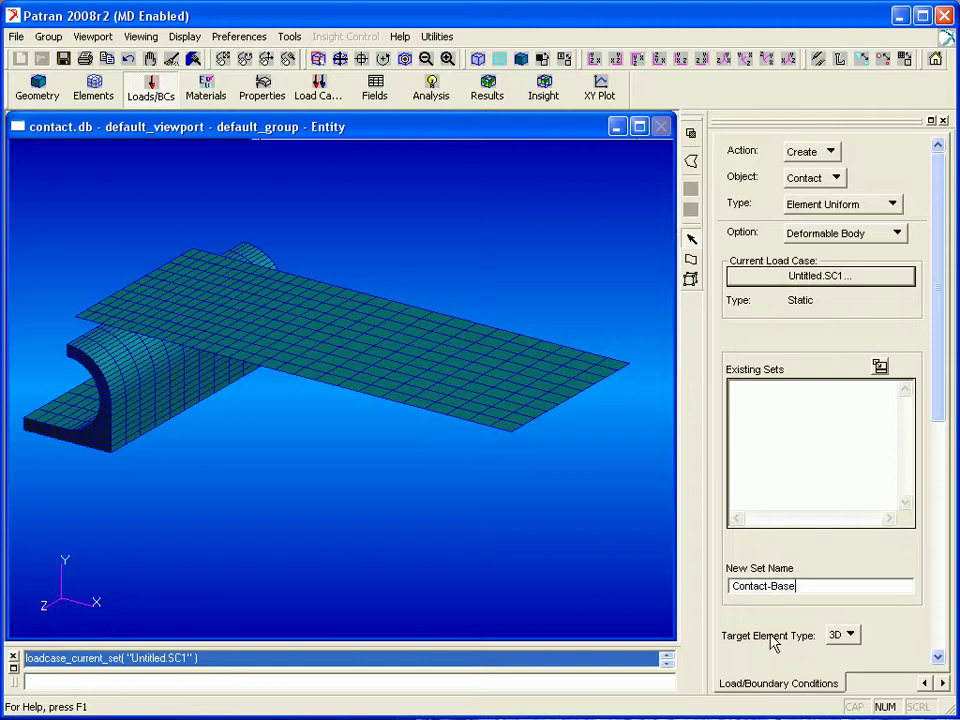
click(849, 635)
click(849, 664)
click(938, 657)
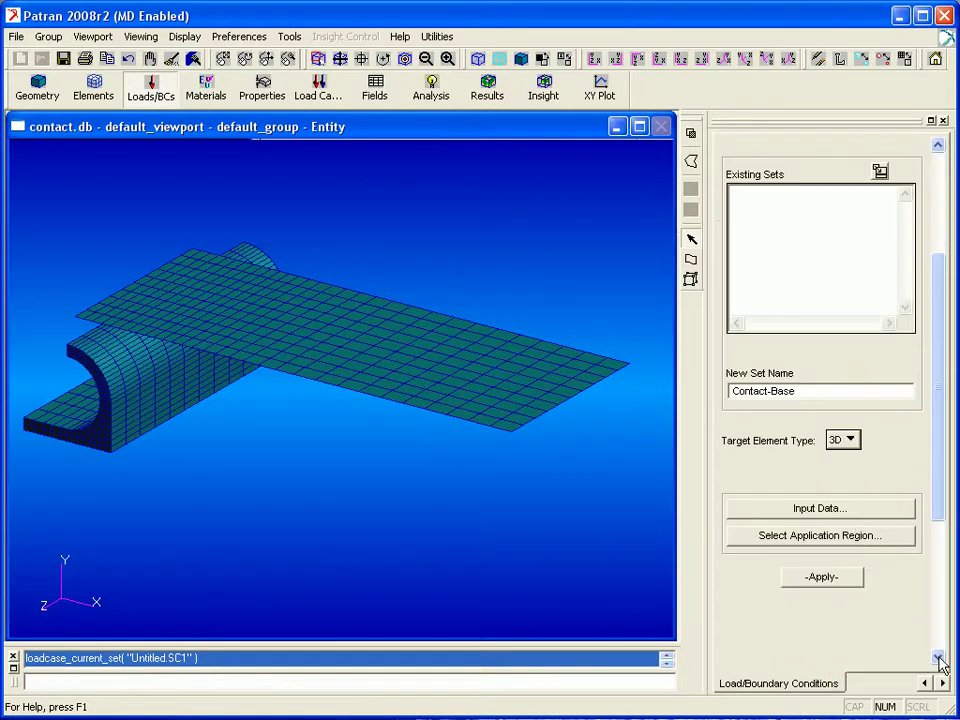
click(853, 535)
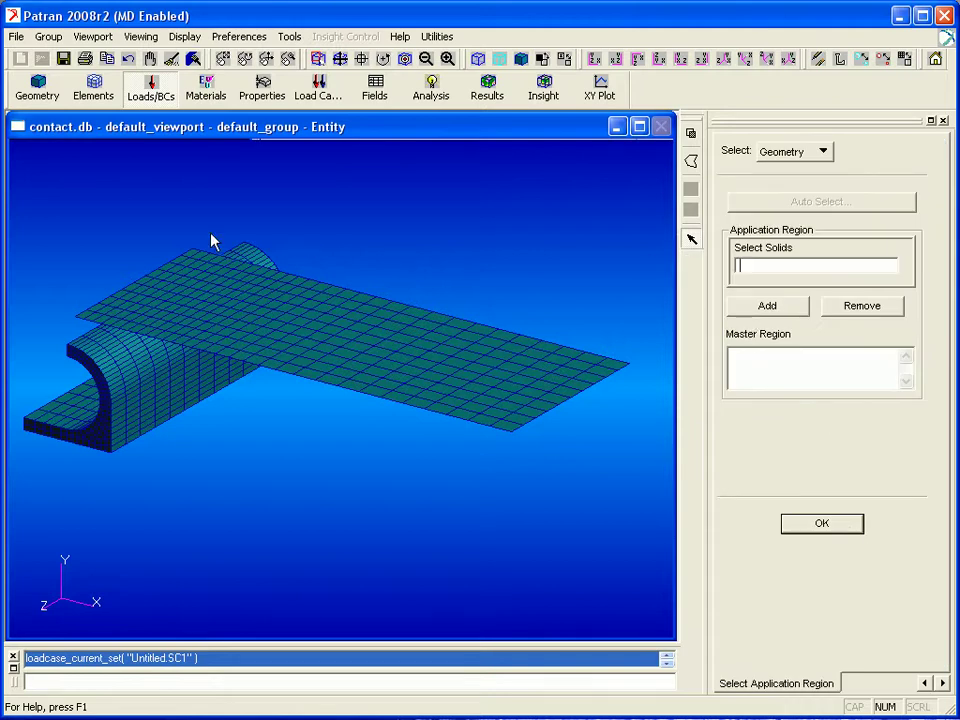
click(806, 150)
click(801, 172)
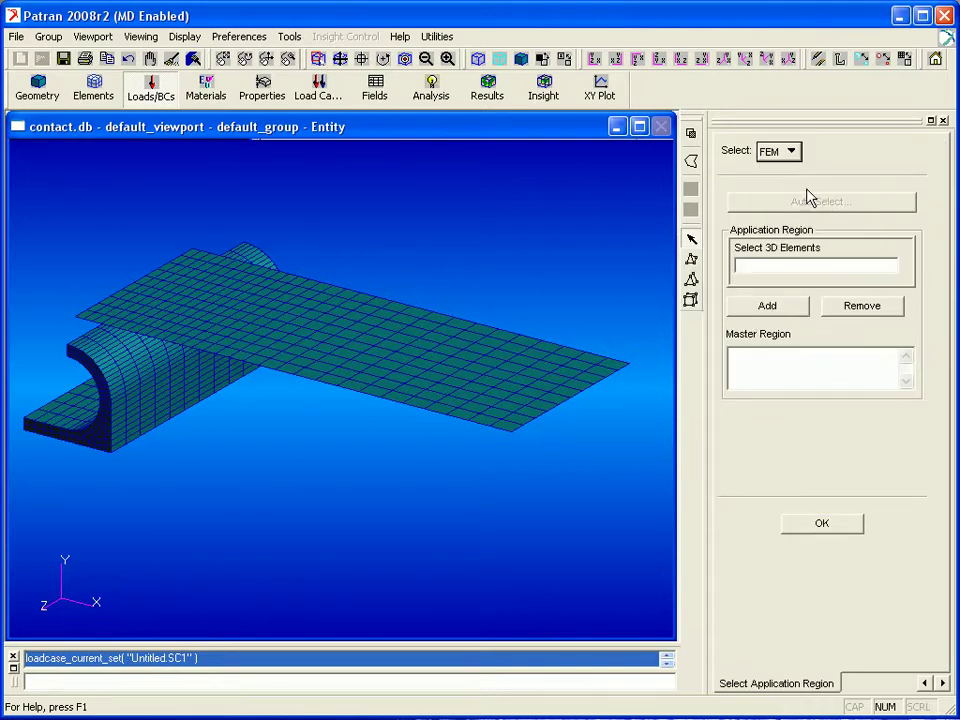
drag(14, 158, 650, 534)
click(767, 307)
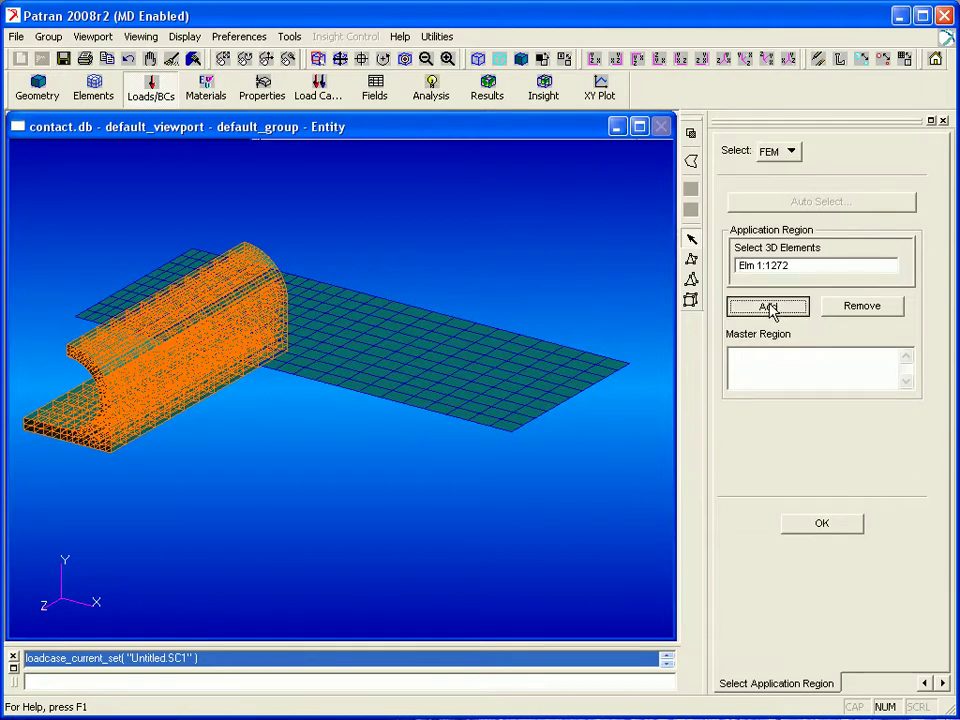
click(800, 520)
click(815, 580)
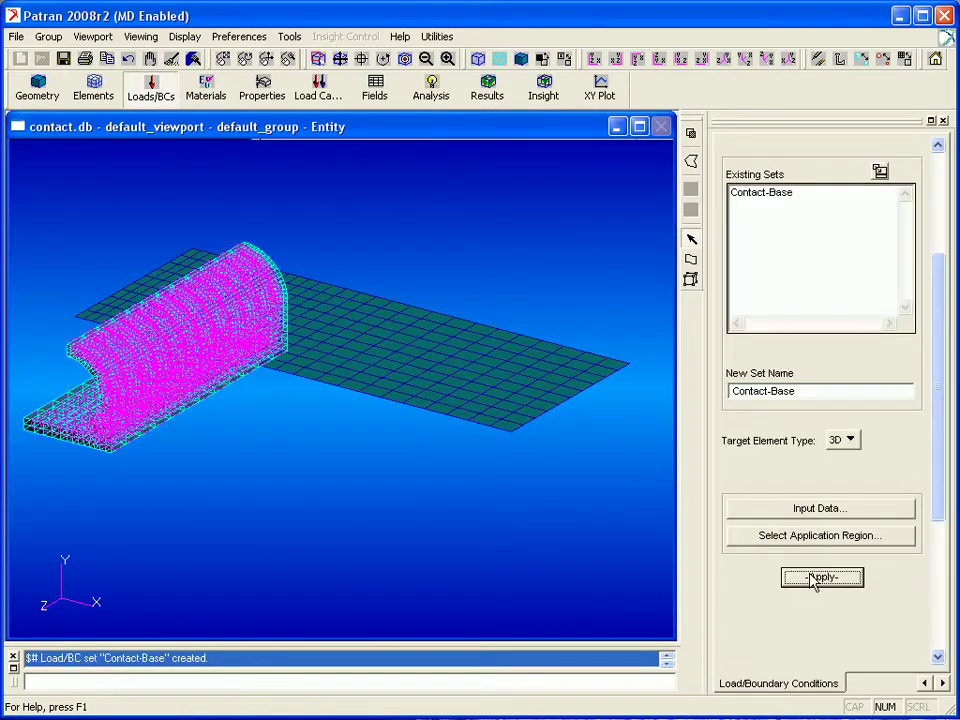
- Create the contact set Contact-Plate with 2D target elements, applied to all shell FEM elements of the flat plate
double_click(789, 390)
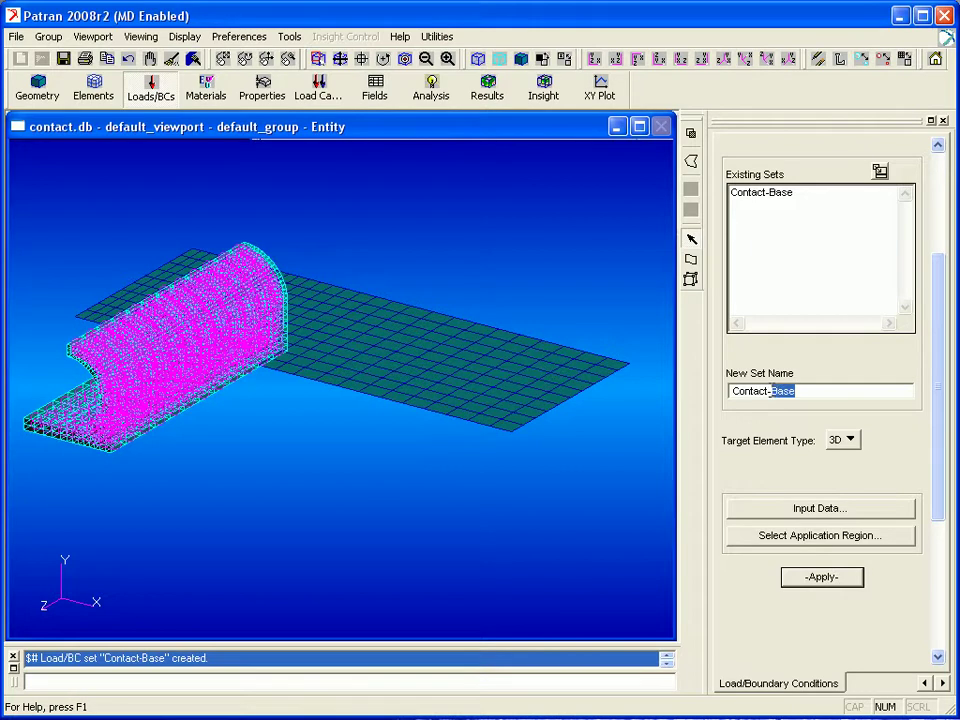
text(Plat)
click(843, 440)
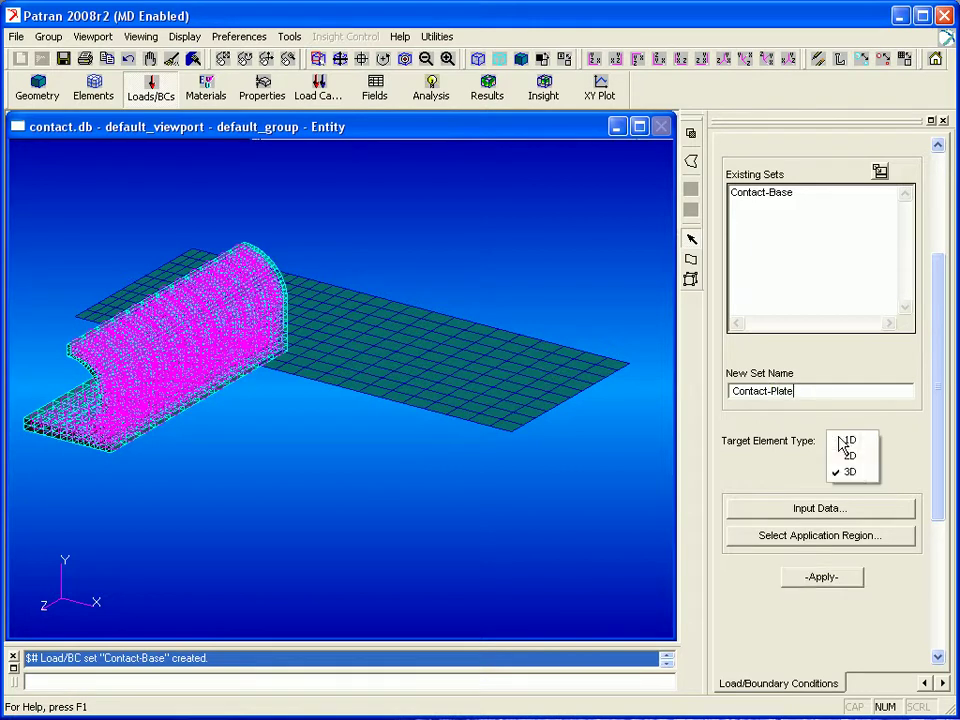
click(845, 457)
click(856, 543)
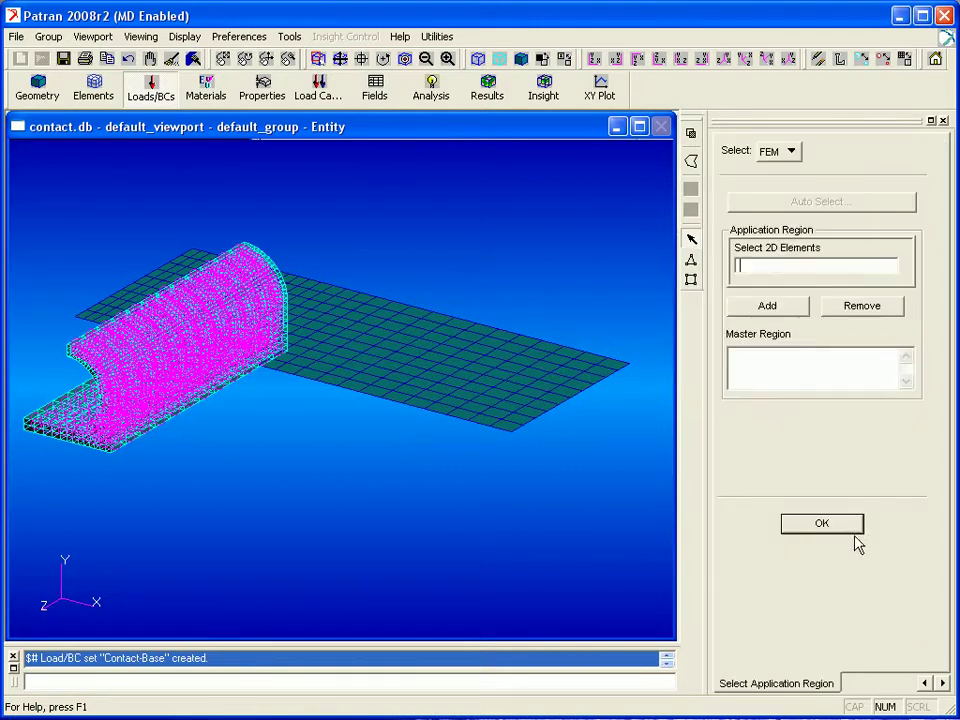
drag(13, 118, 643, 563)
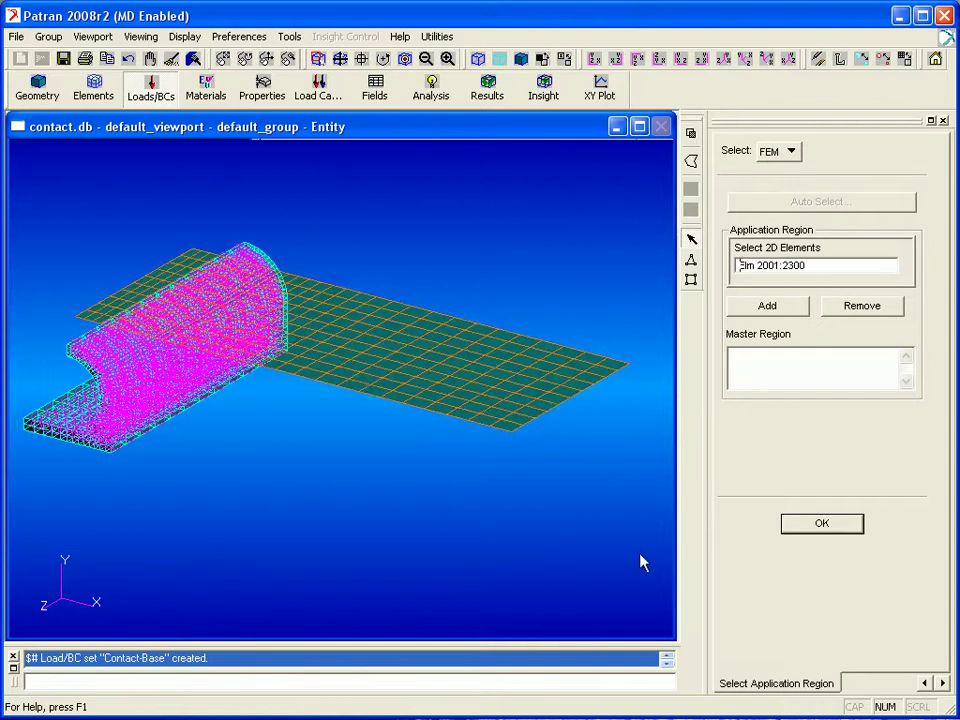
click(767, 305)
click(821, 523)
click(822, 580)
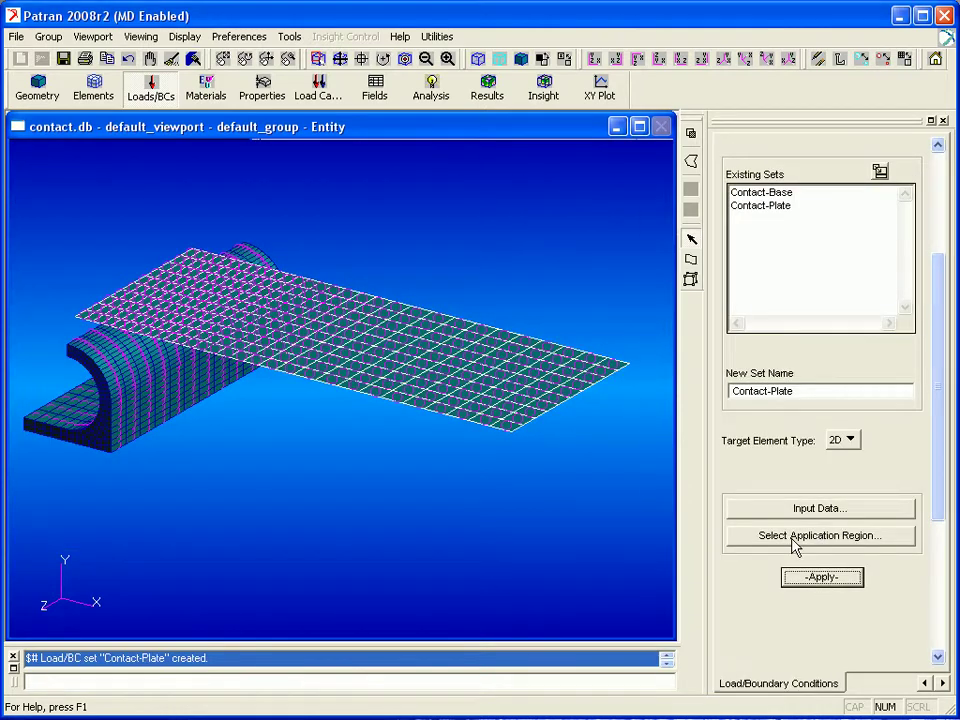
- Plot the markers of all load/BC sets assigned to Untitled.SC1 on default_group
drag(936, 278, 936, 150)
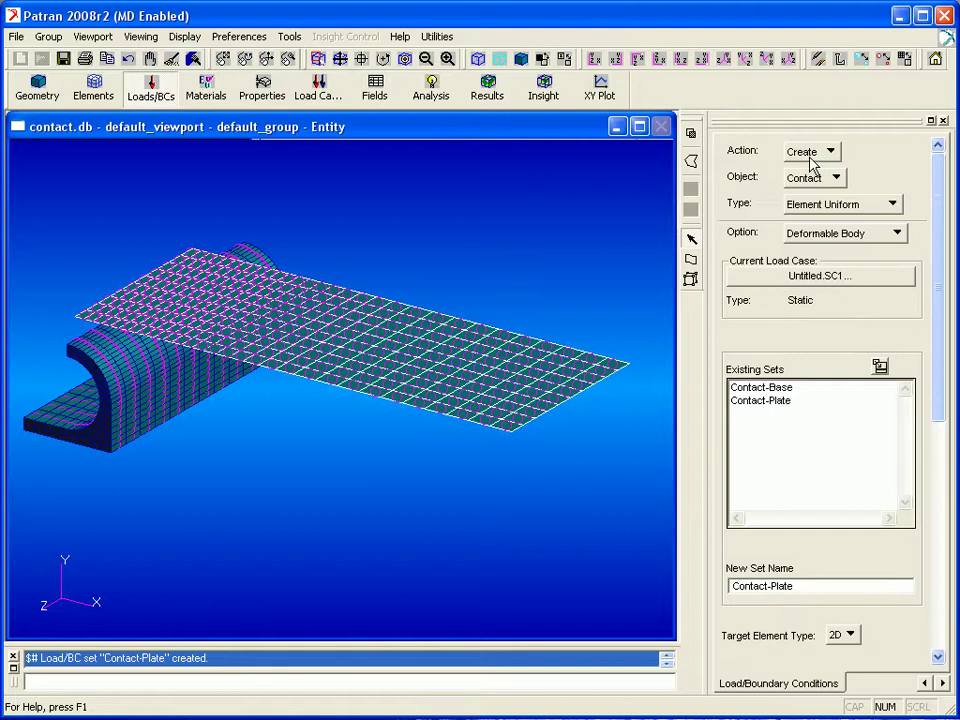
click(809, 156)
click(818, 200)
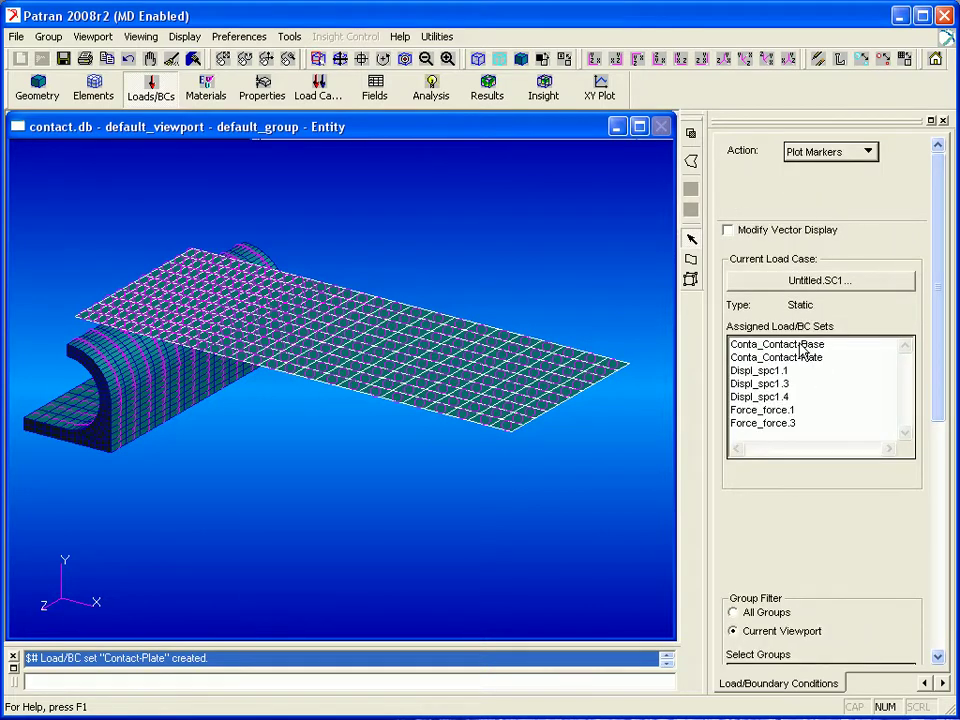
drag(803, 347, 803, 435)
scroll(936, 401, down, 3)
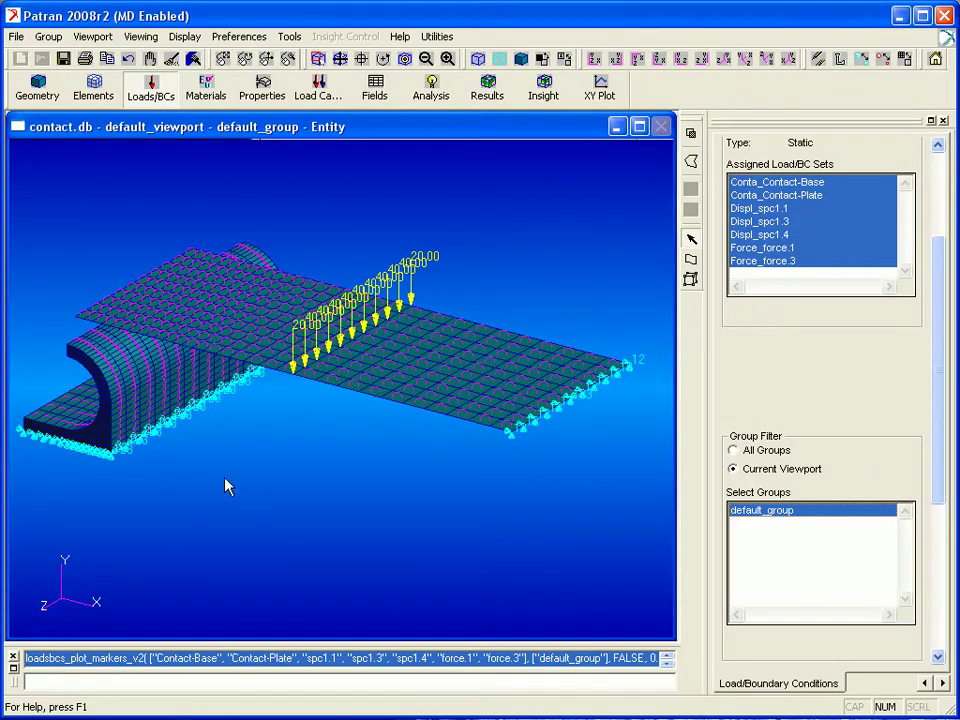
middle_drag(225, 486, 343, 478)
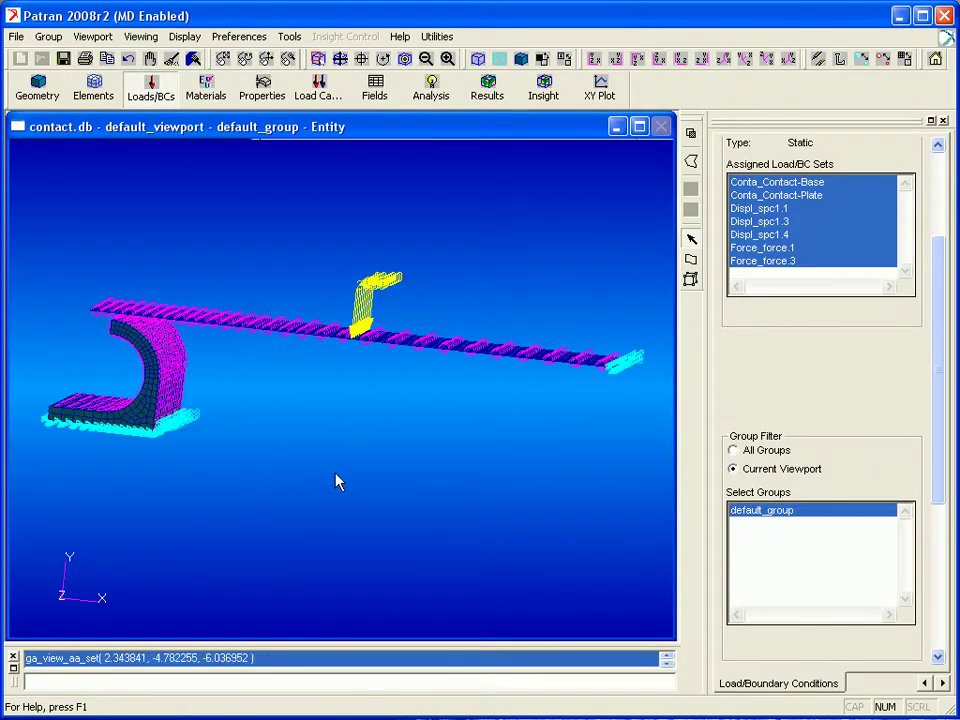
click(540, 58)
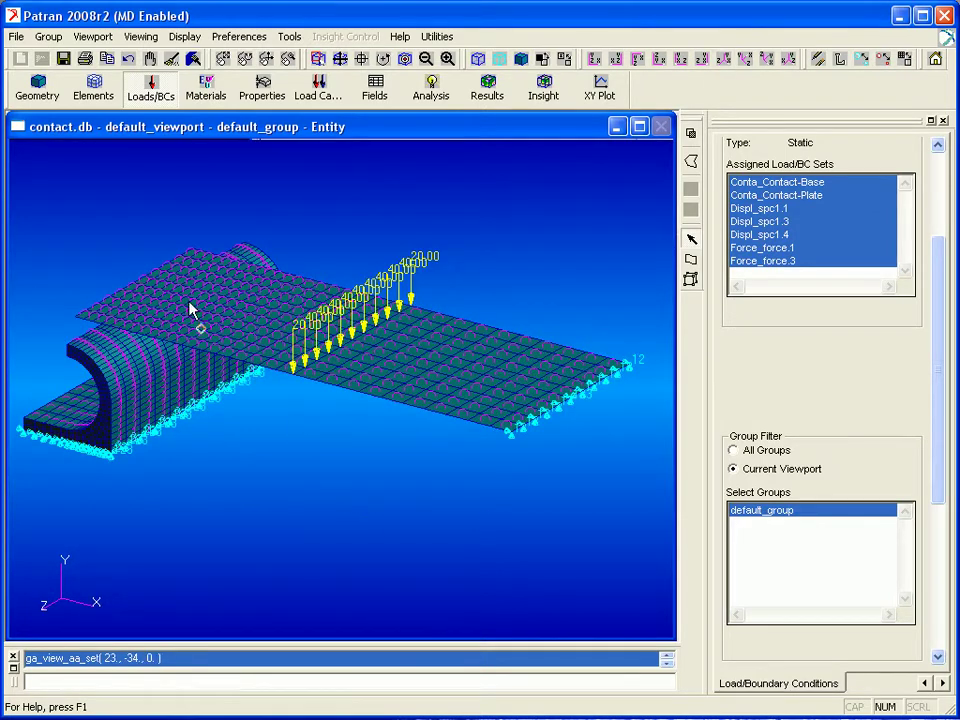
- Set up an entire-model full-run analysis and name the job plate-contact-s101
click(434, 90)
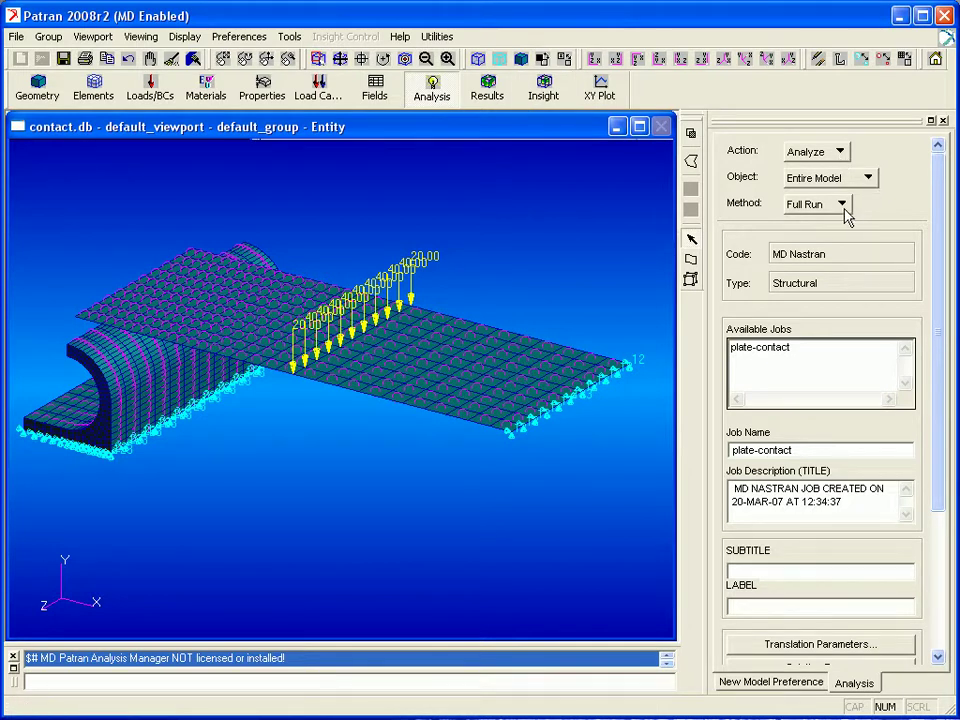
click(816, 450)
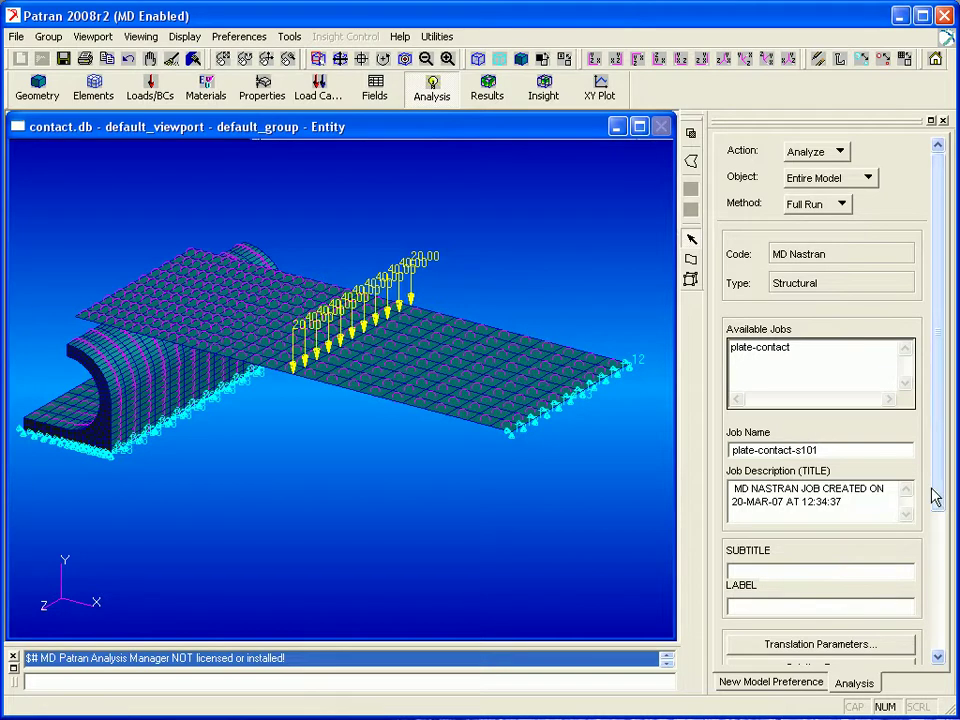
scroll(932, 493, down, 4)
- For the linear static solution, set the results output format to MASTER/DBALL only, with Print and XDB off
click(840, 470)
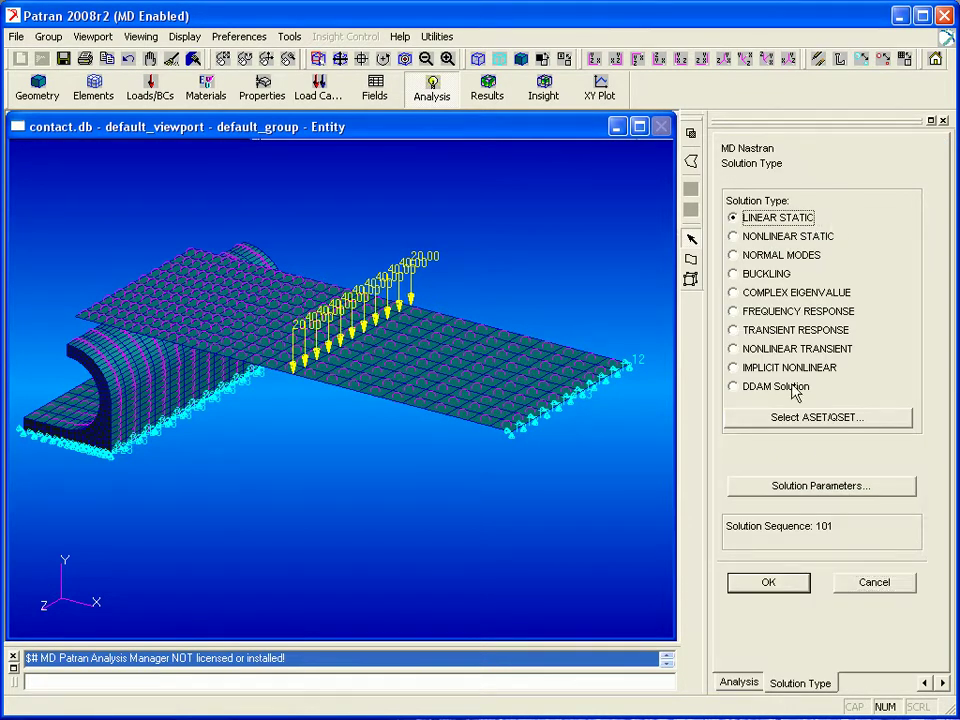
click(793, 487)
drag(628, 36, 629, 22)
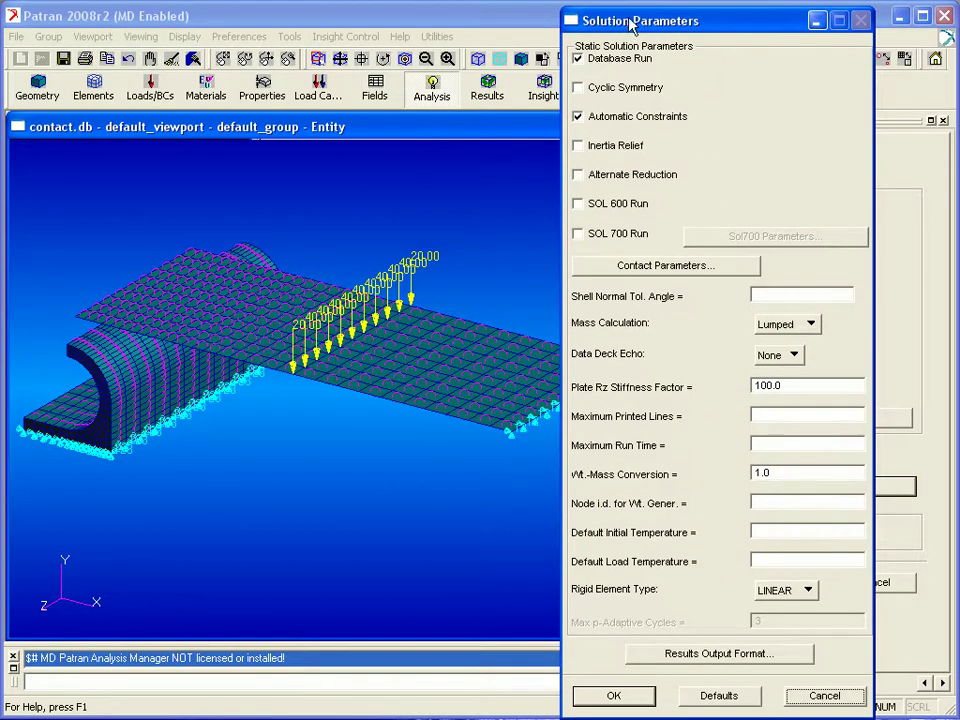
click(750, 652)
drag(870, 8, 397, 50)
click(328, 73)
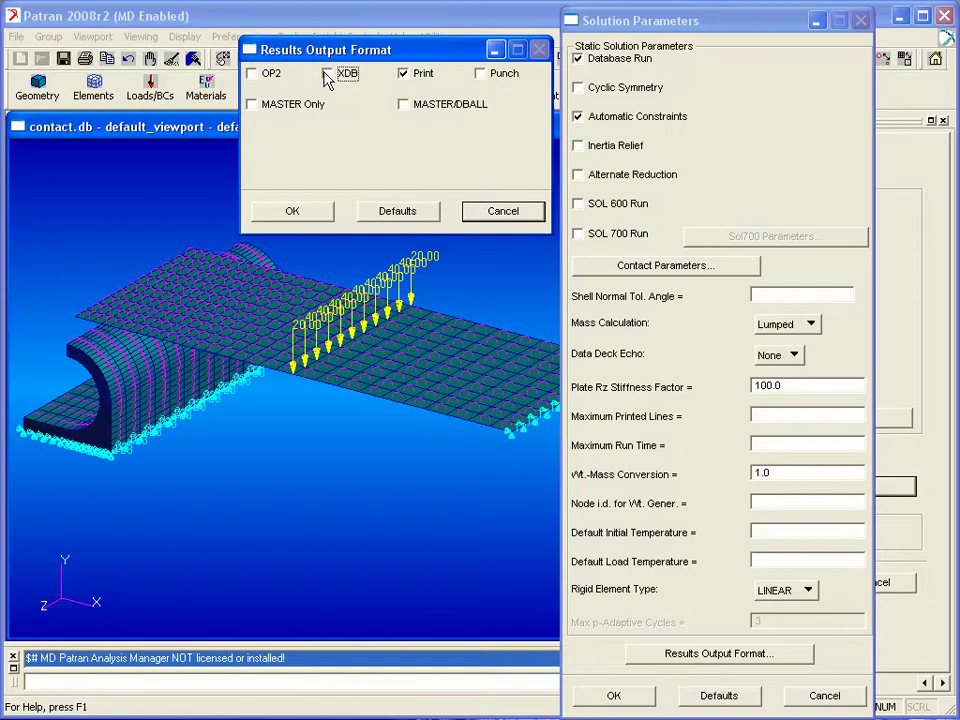
click(403, 73)
click(404, 105)
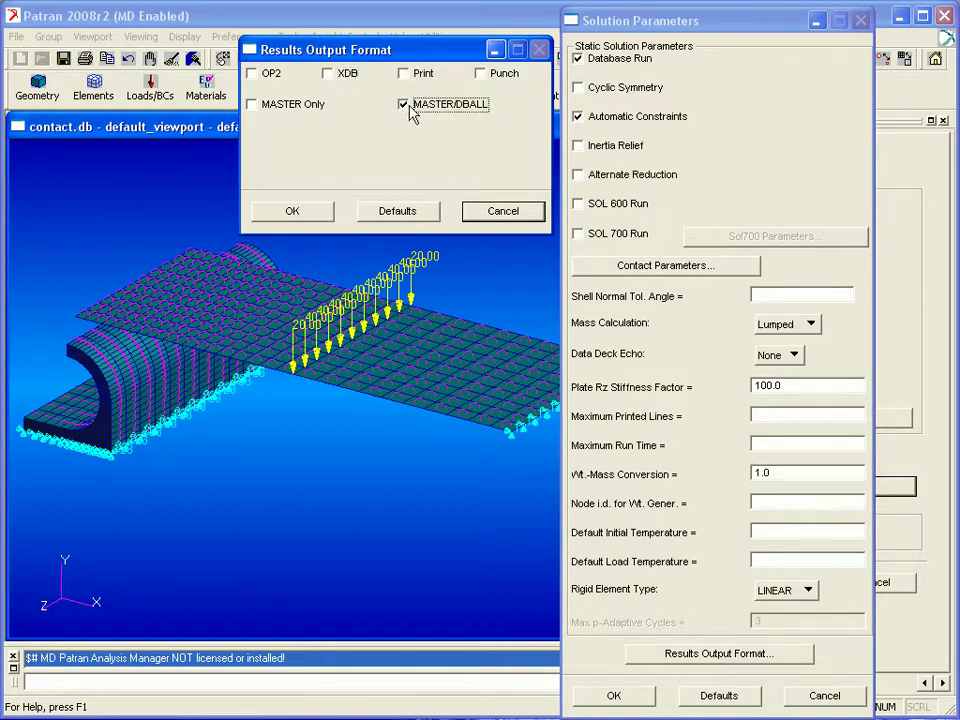
click(320, 216)
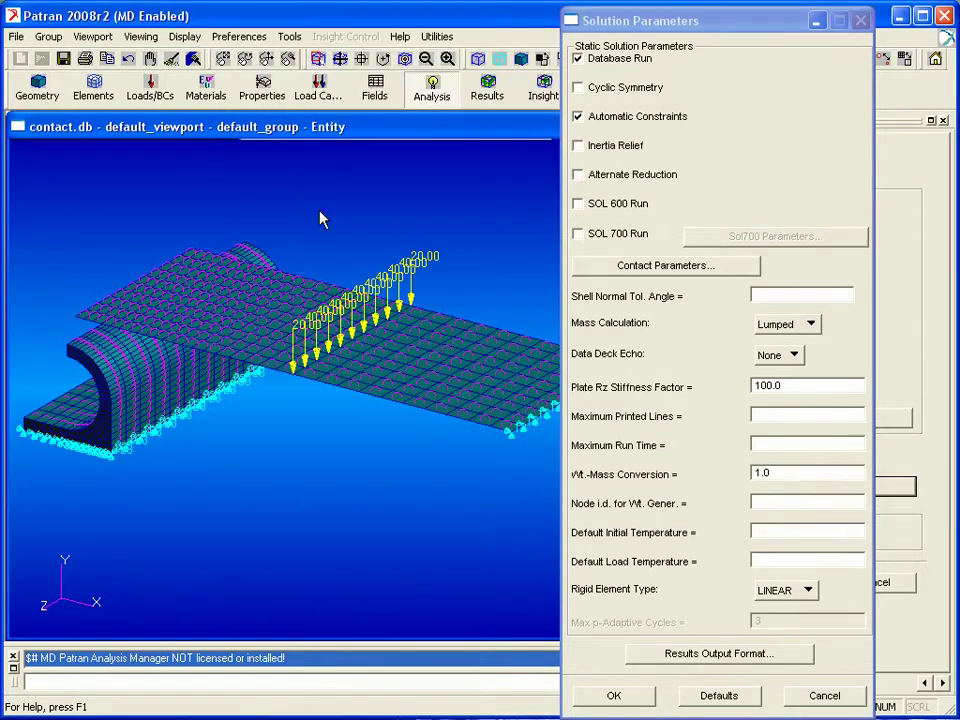
- In the contact detection parameters of the solution, set the distance tolerance (ERROR) to 0.05
click(672, 265)
drag(786, 26, 305, 46)
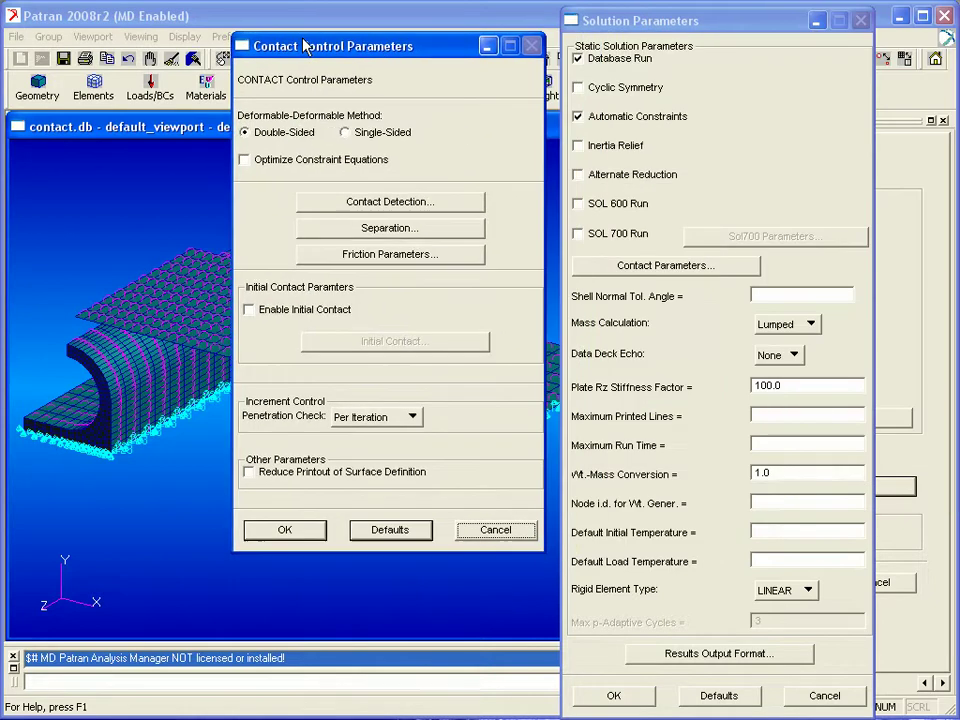
click(366, 207)
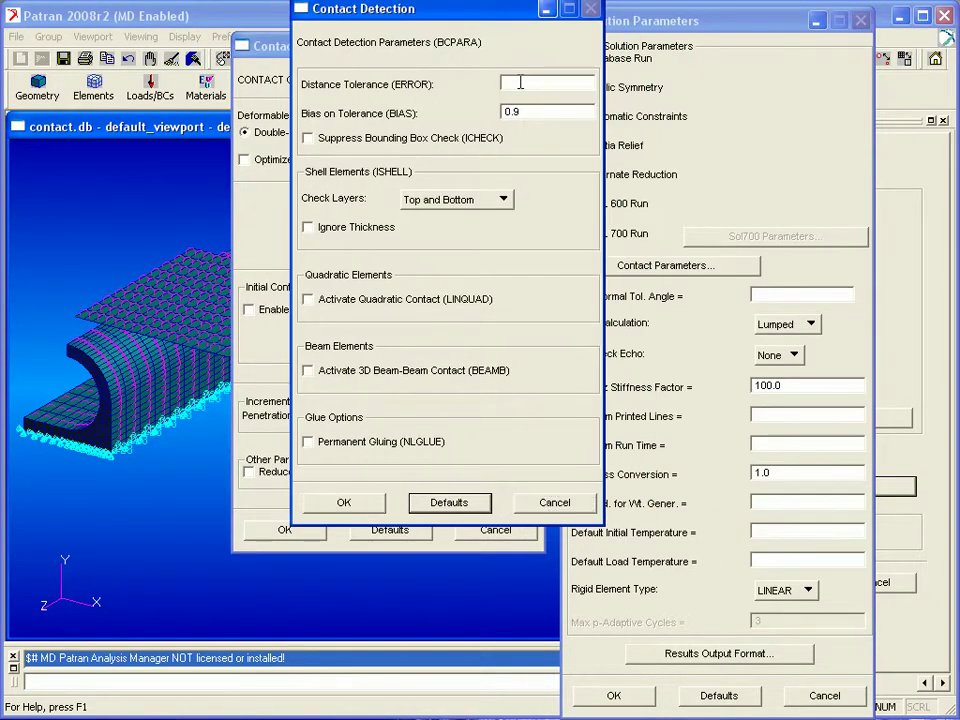
click(520, 83)
text(0.05)
click(343, 502)
- Accept the force-based contact separation controls and confirm the contact, solution and solution type settings
click(388, 228)
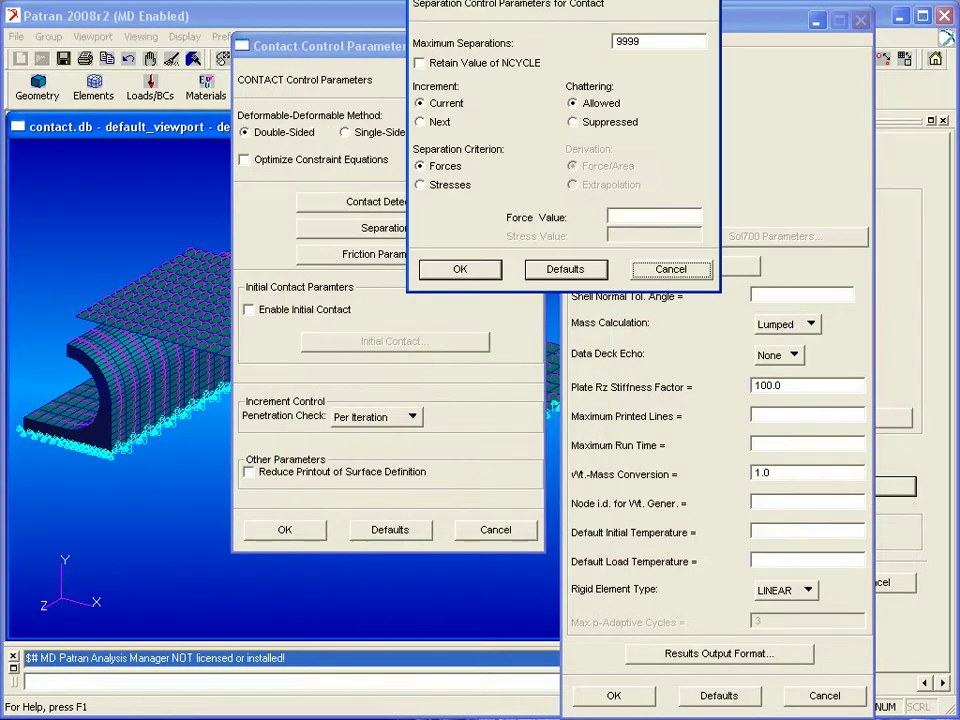
click(426, 310)
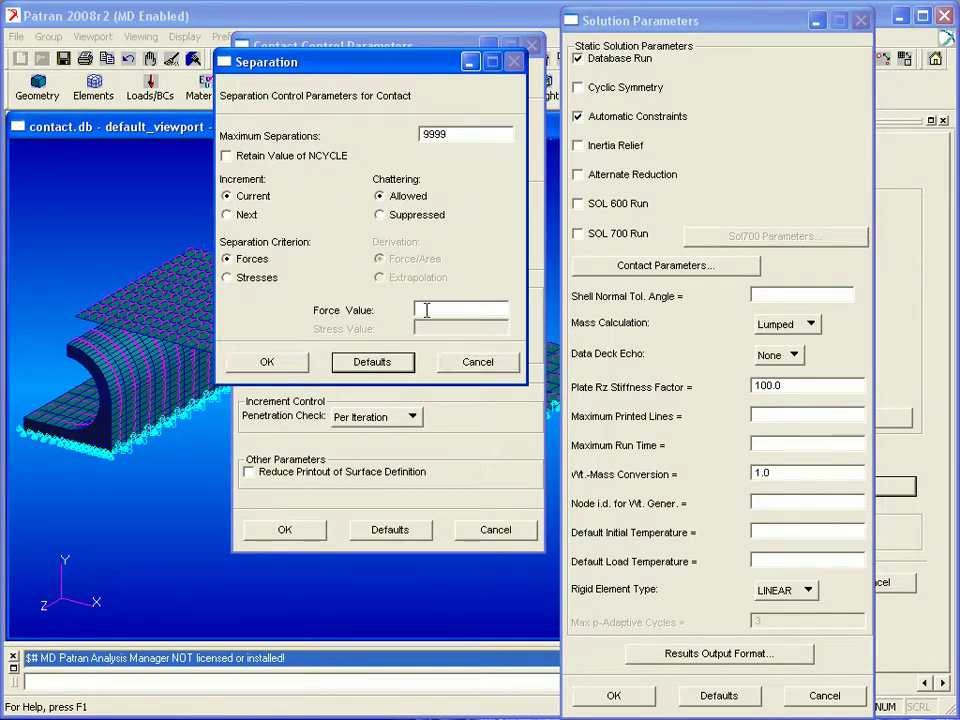
click(295, 362)
click(286, 533)
click(610, 695)
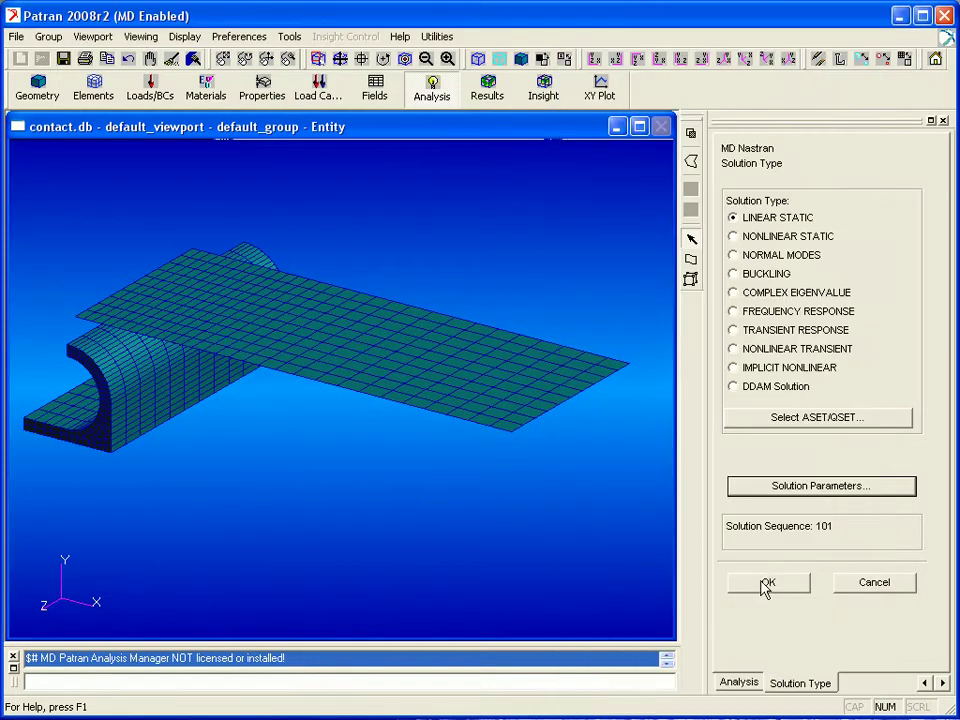
click(765, 582)
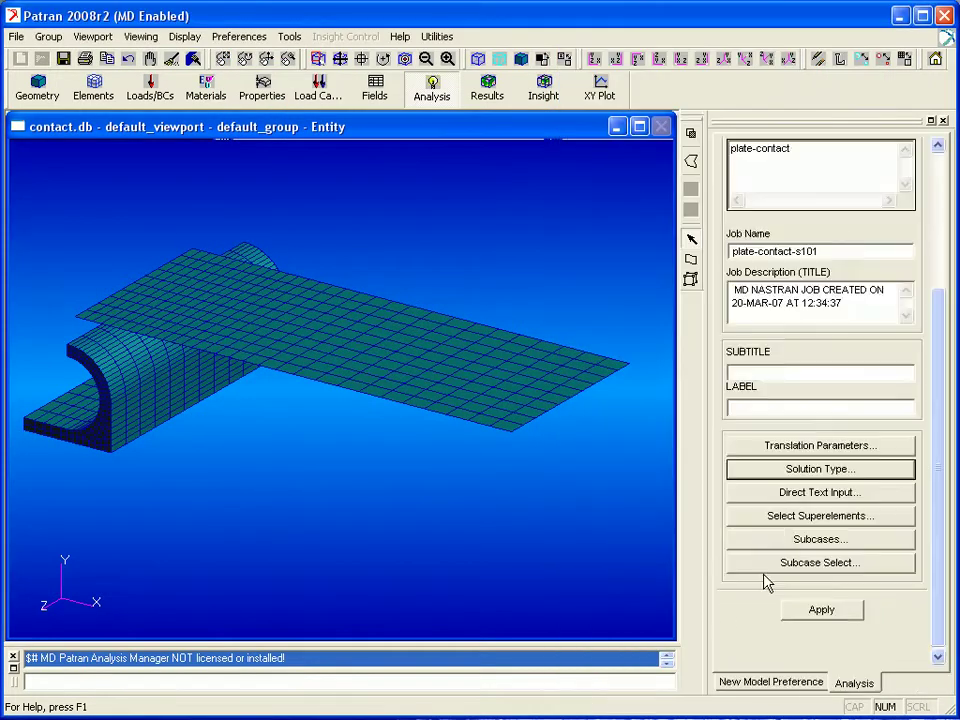
- Define a new subcase named plate-101 that uses the load case Untitled.SC1
click(836, 541)
drag(610, 75, 566, 71)
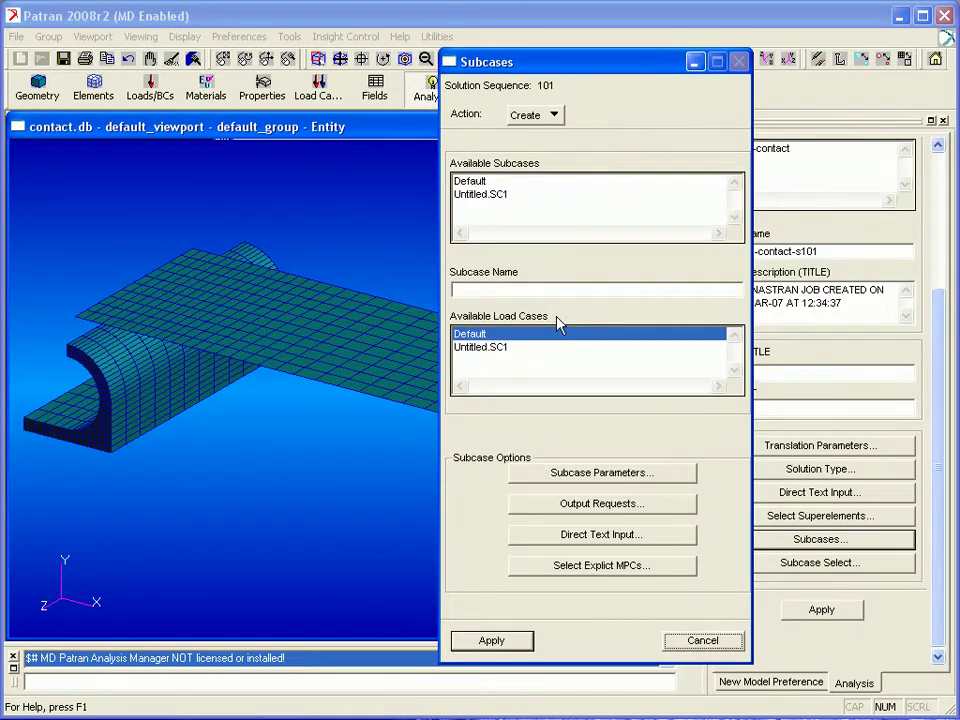
click(492, 347)
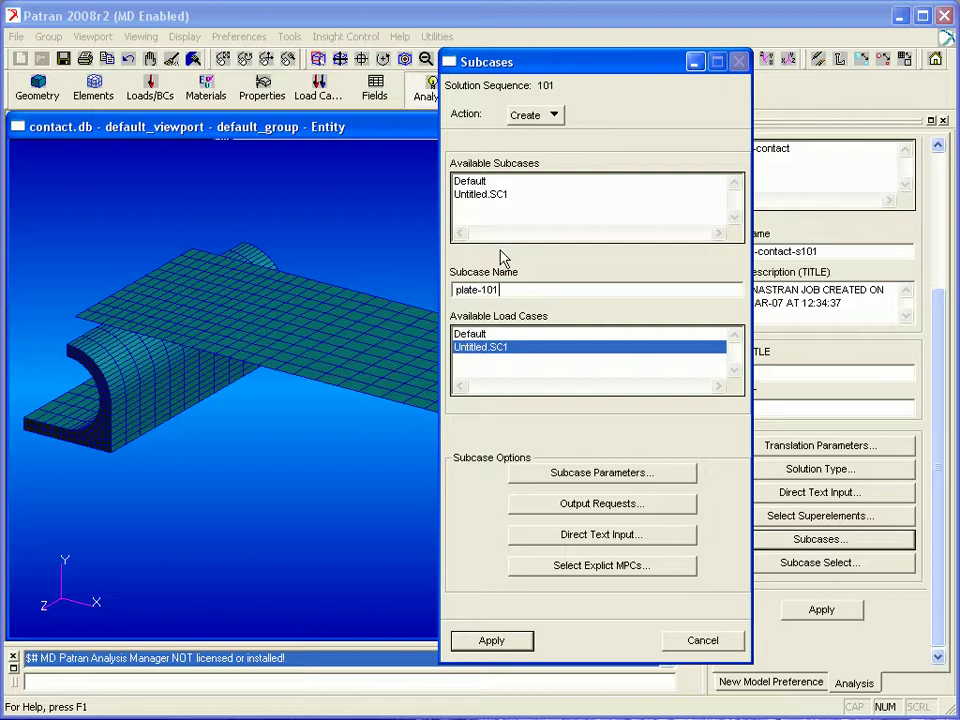
- In the subcase's contact table, clear the self-contact entries of Contact-Base and Contact-Plate, keeping touching contact between the two bodies
click(568, 472)
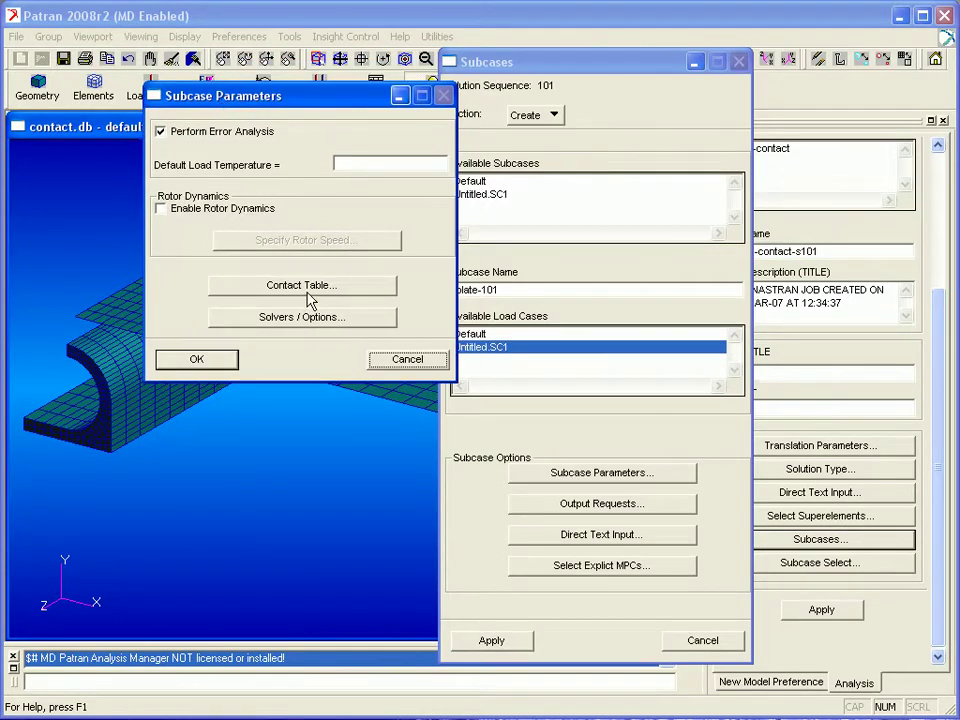
click(347, 287)
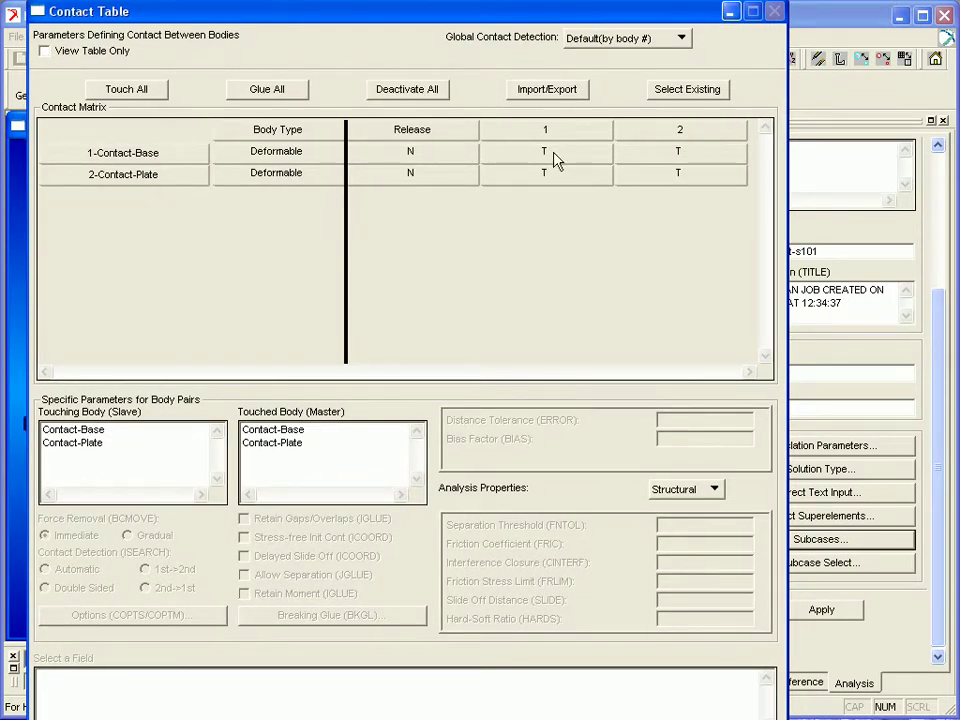
click(554, 157)
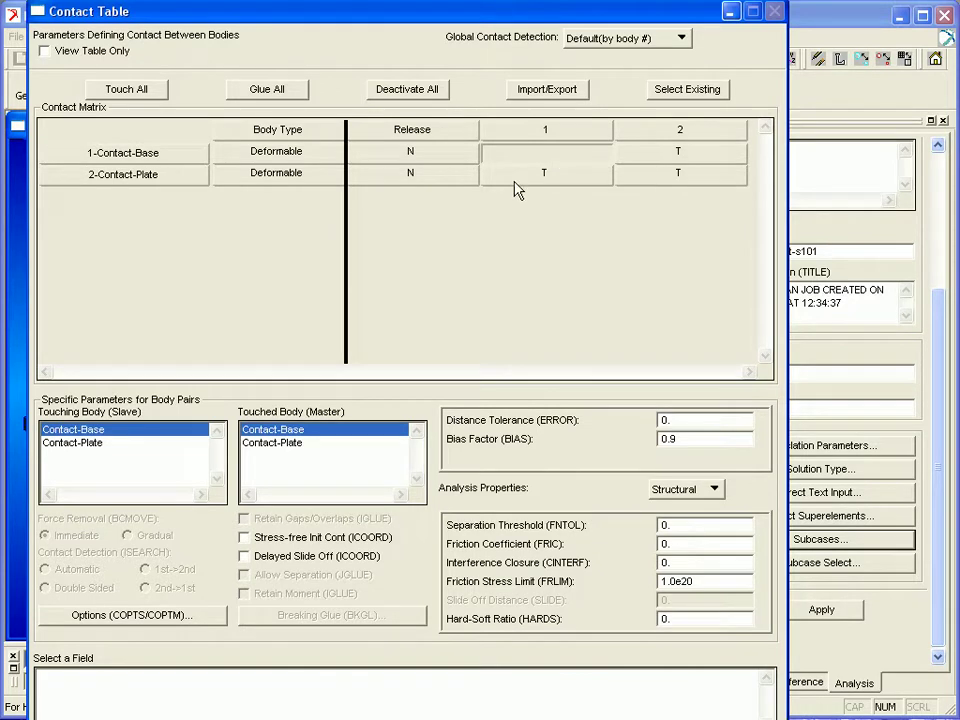
click(651, 182)
click(651, 182)
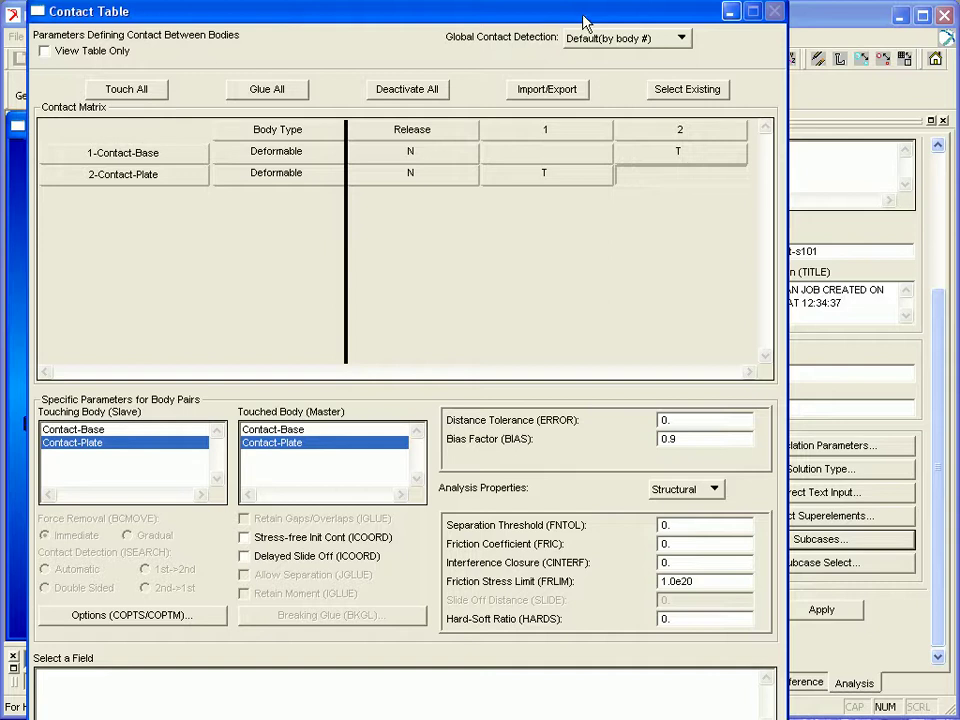
drag(585, 22, 597, 0)
click(236, 697)
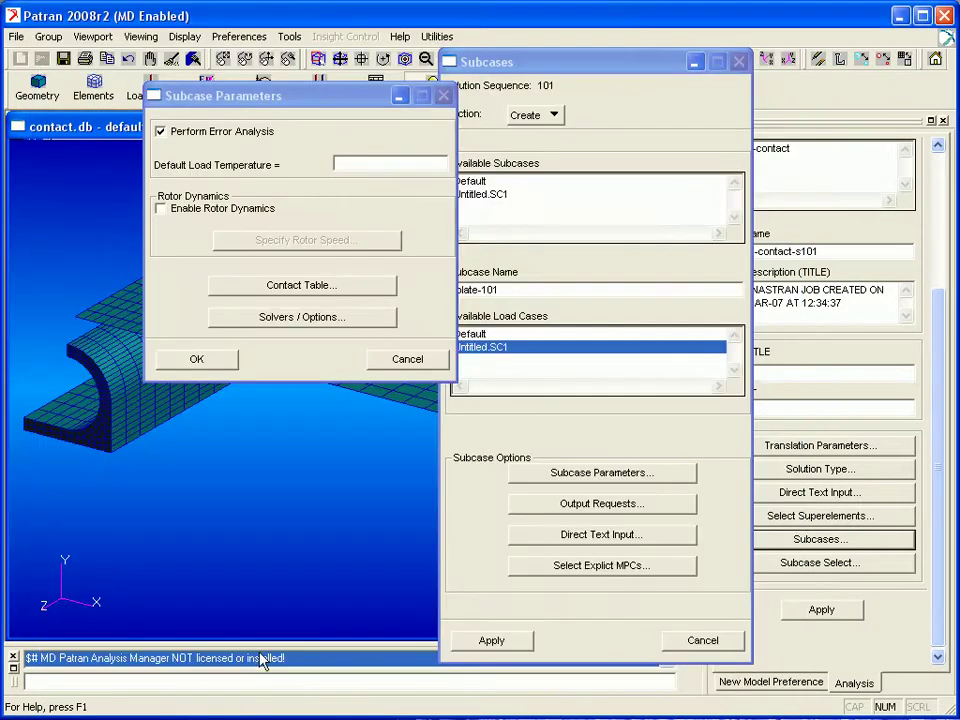
- Accept the subcase parameters and create the plate-101 subcase
click(206, 357)
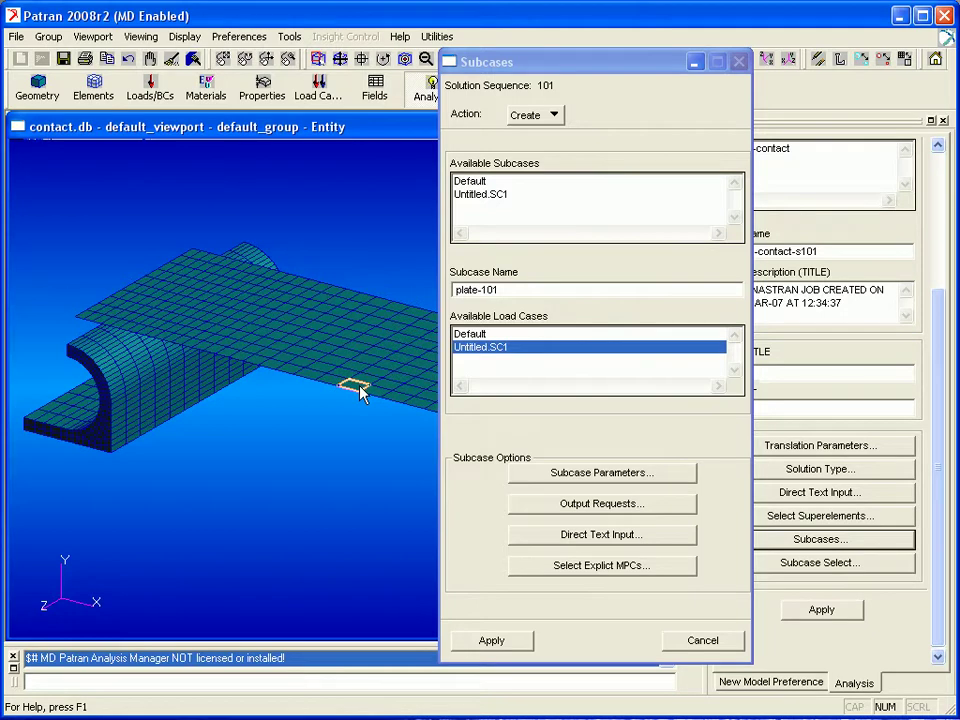
click(515, 640)
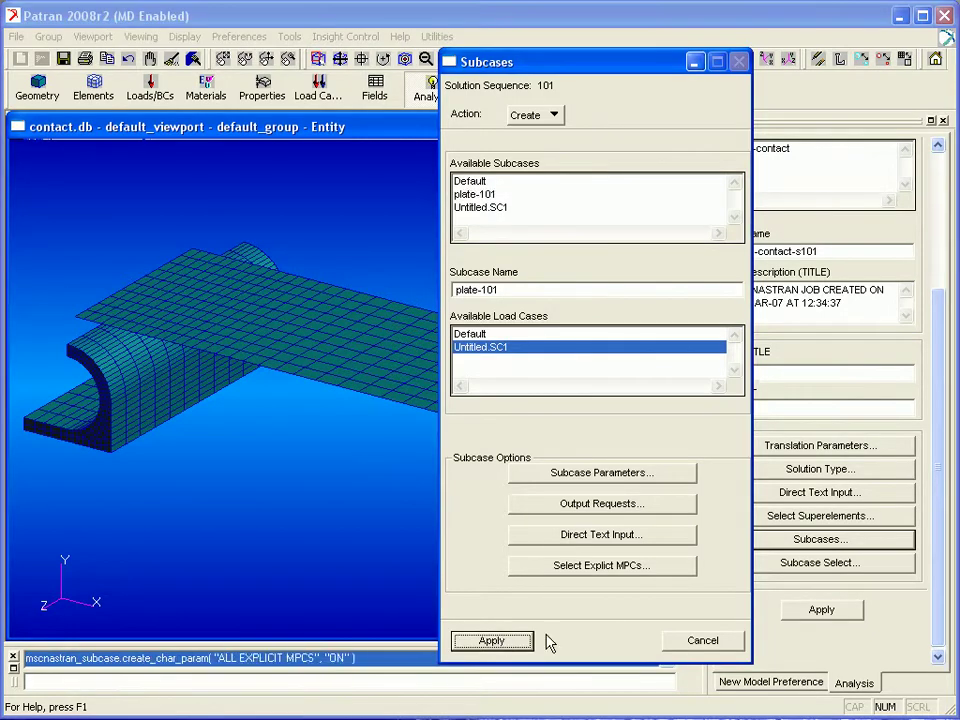
click(694, 640)
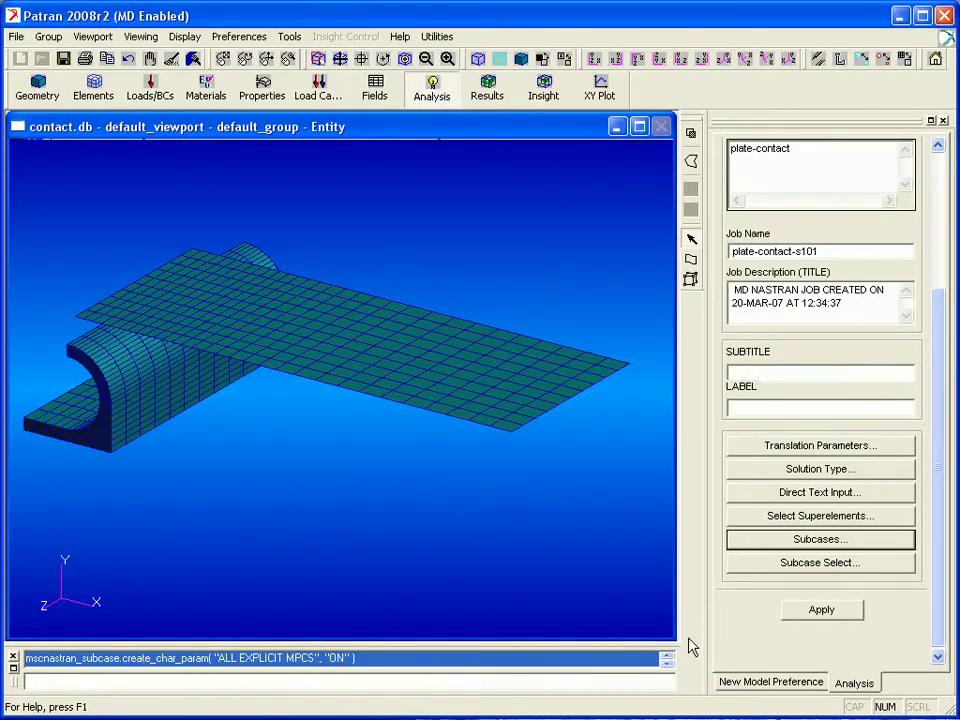
- Select plate-101 in place of the Default subcase for the job and submit the analysis to MD Nastran
click(848, 563)
click(293, 160)
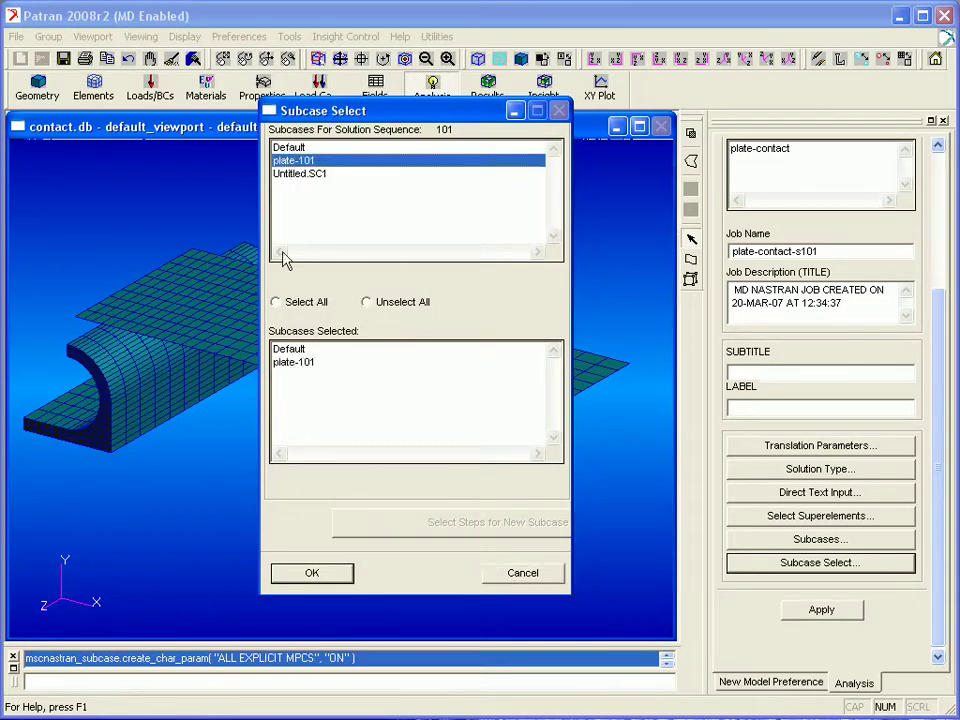
click(287, 350)
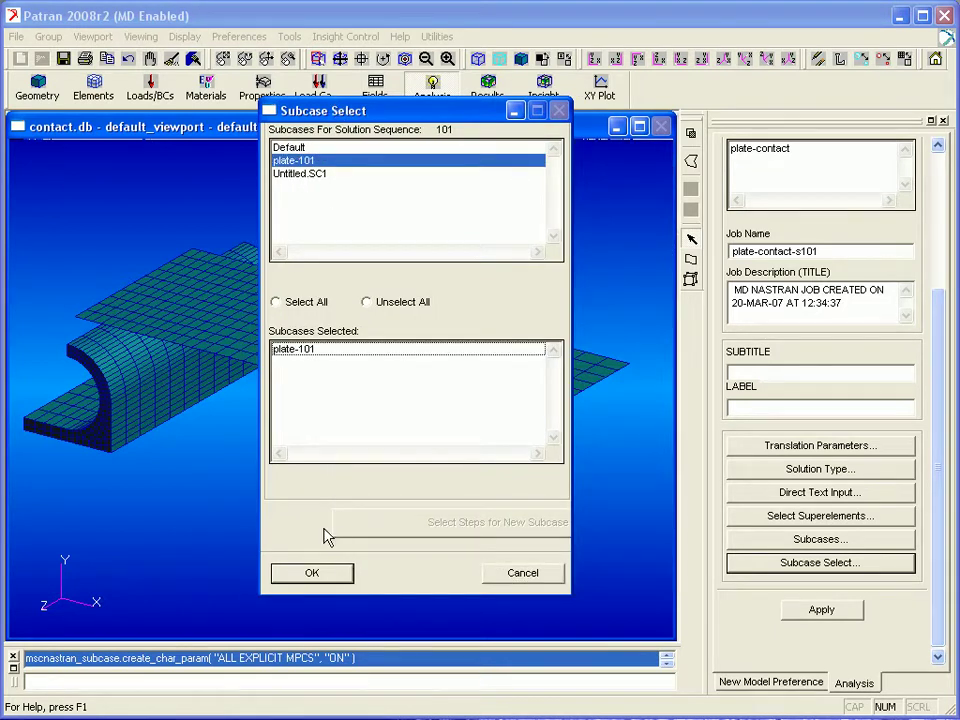
click(316, 572)
click(806, 614)
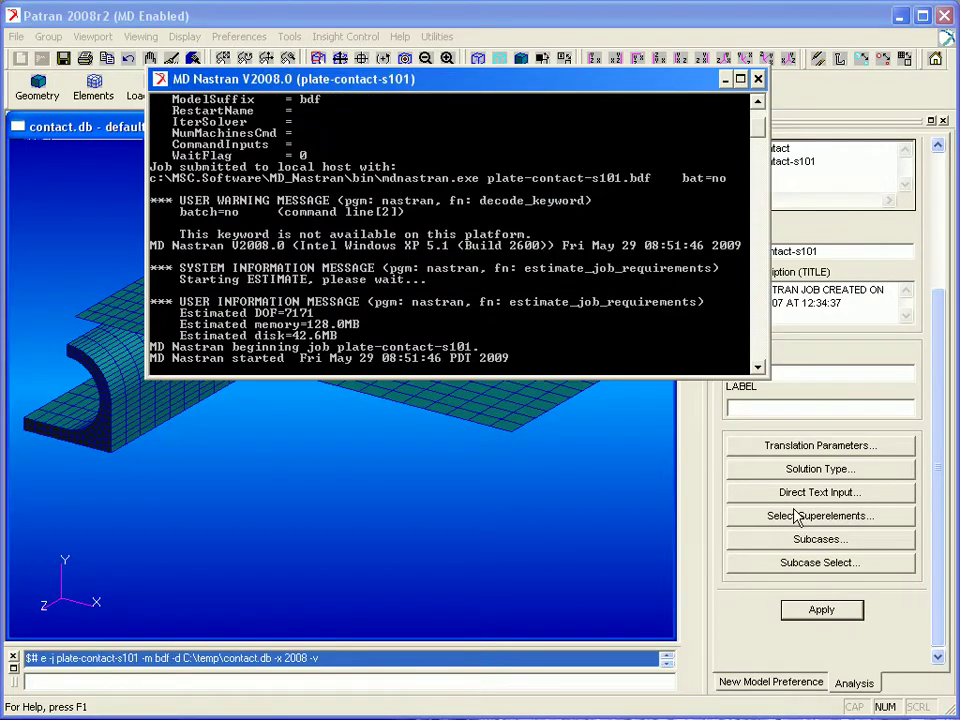
- Access the job's results by attaching the result entities from plate-contact-s101.MASTER
scroll(928, 274, up, 5)
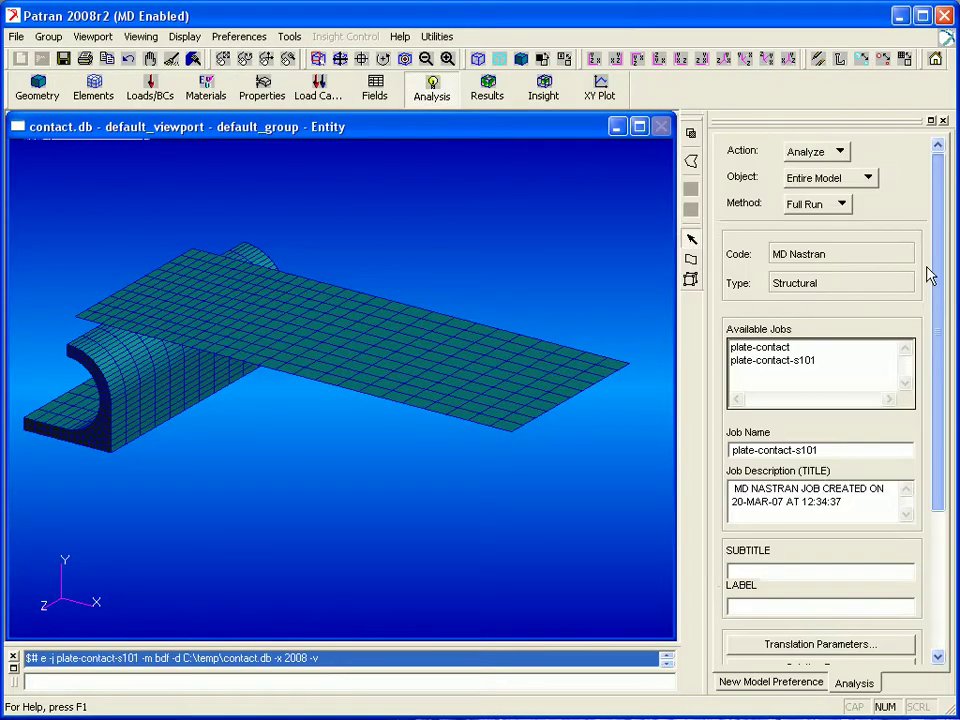
click(810, 152)
click(836, 197)
click(836, 180)
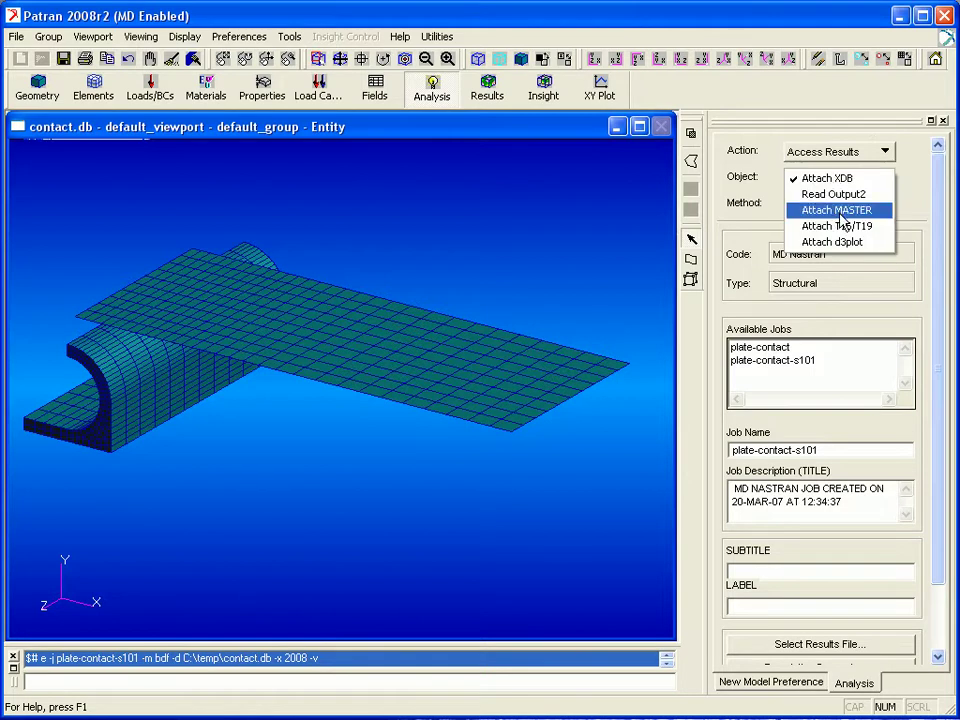
click(843, 213)
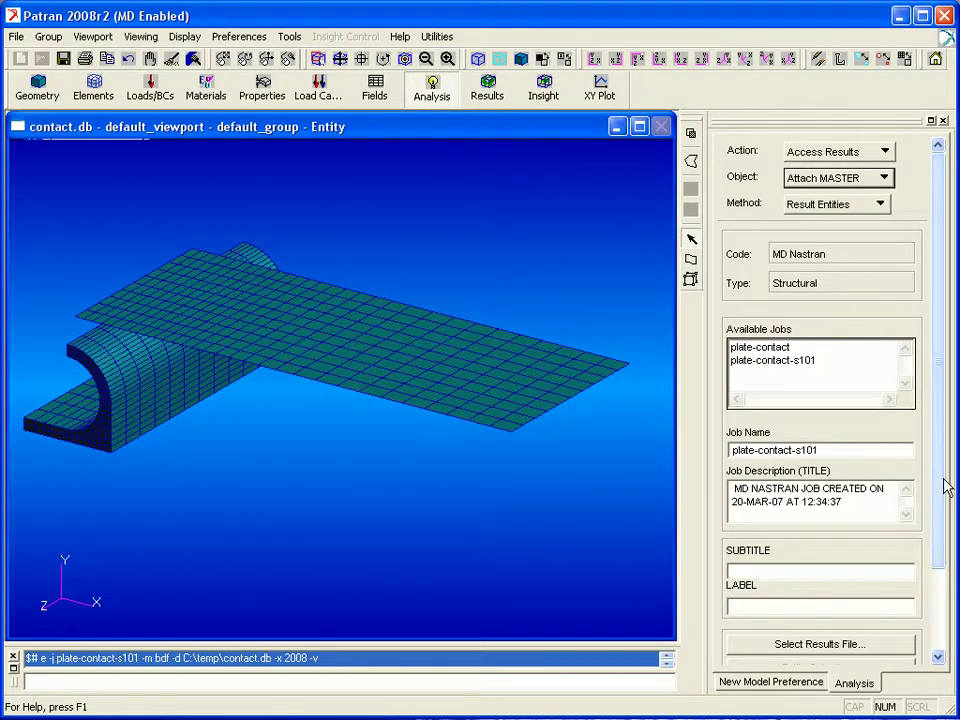
click(816, 643)
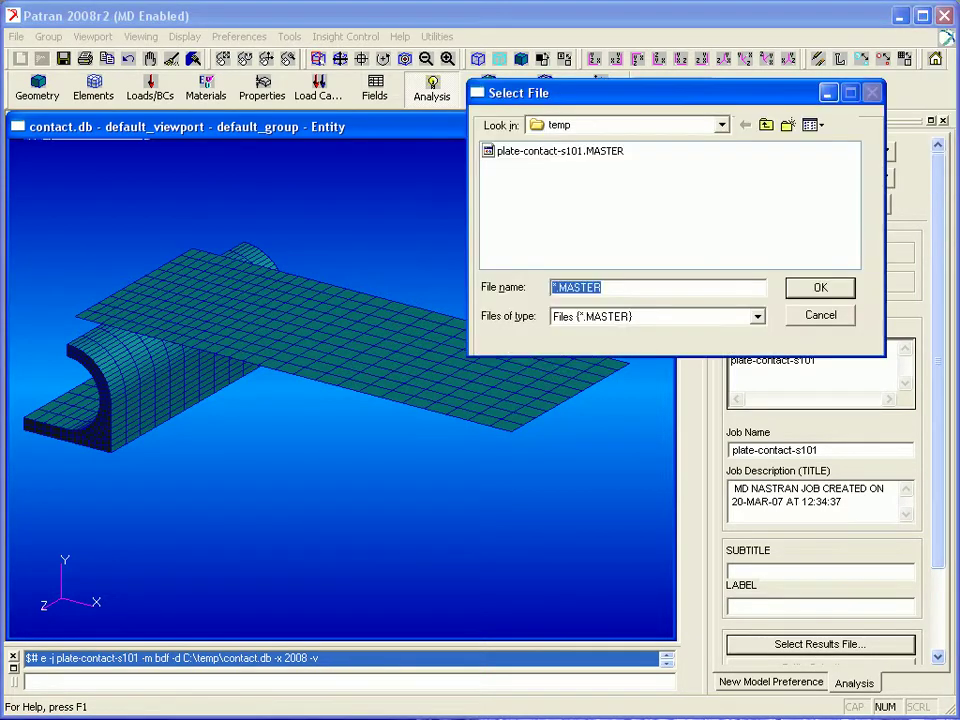
click(577, 153)
click(820, 288)
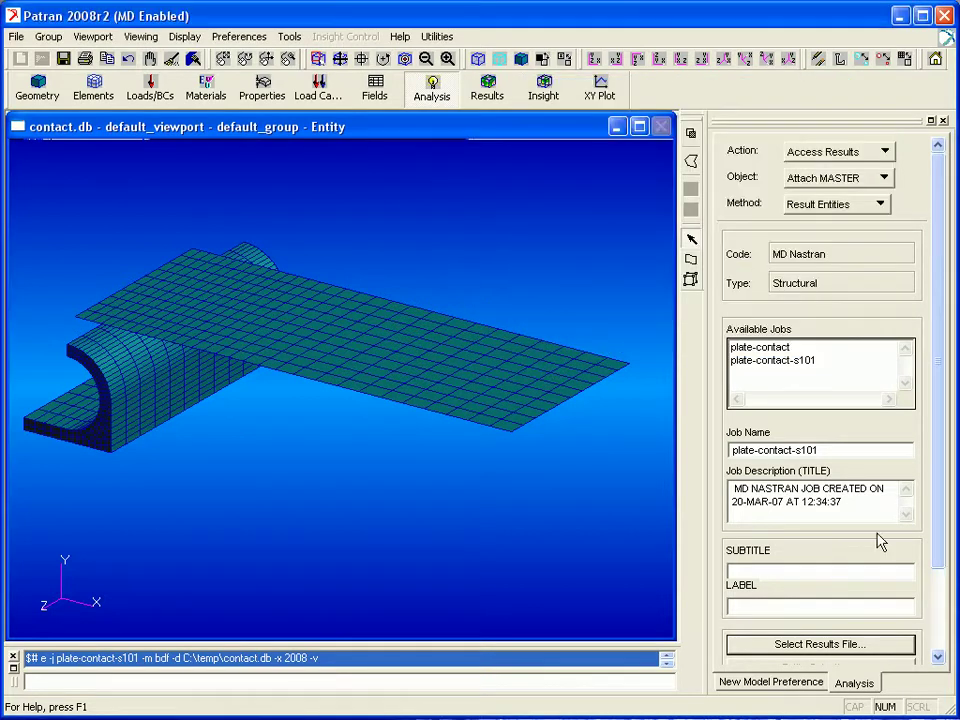
scroll(923, 643, down, 3)
click(852, 636)
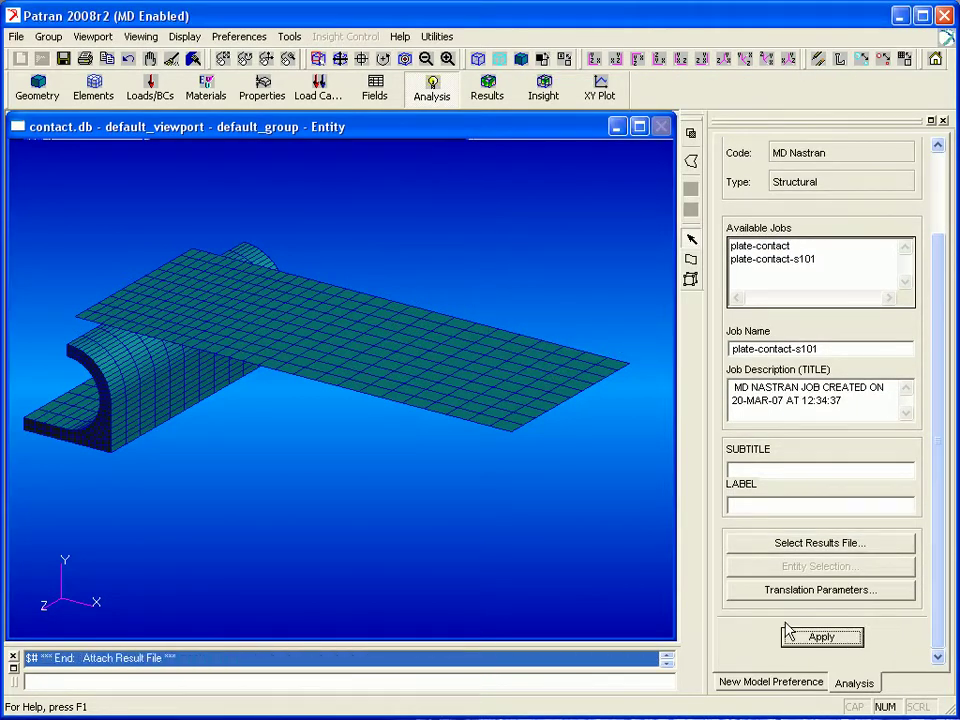
- Set up a deformation result plot using Displacements, Translational from the static subcase
click(490, 90)
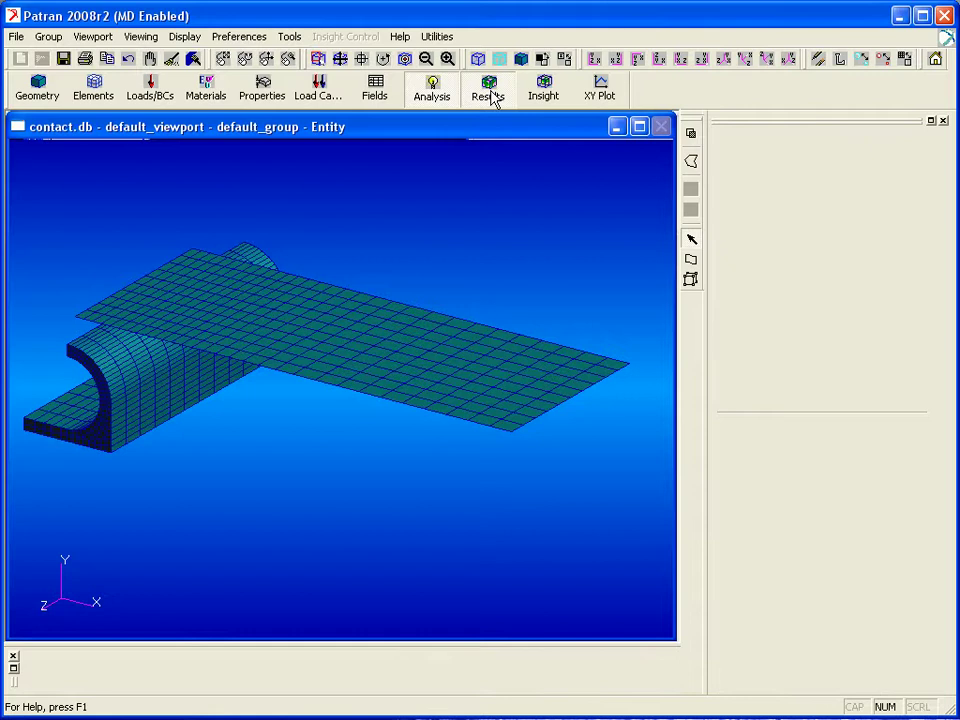
click(813, 176)
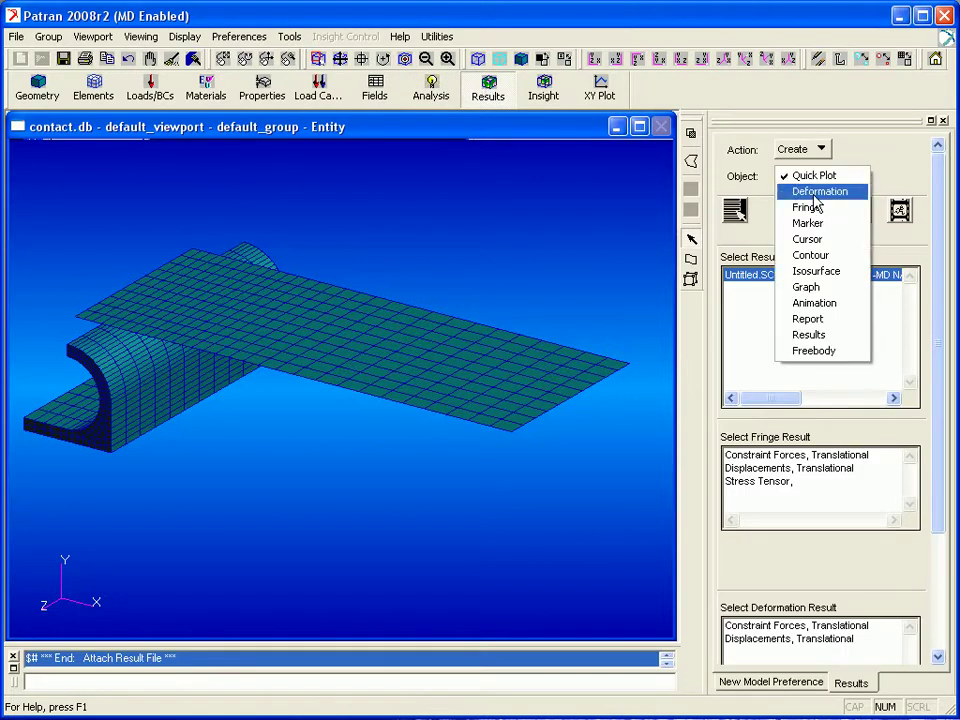
click(818, 191)
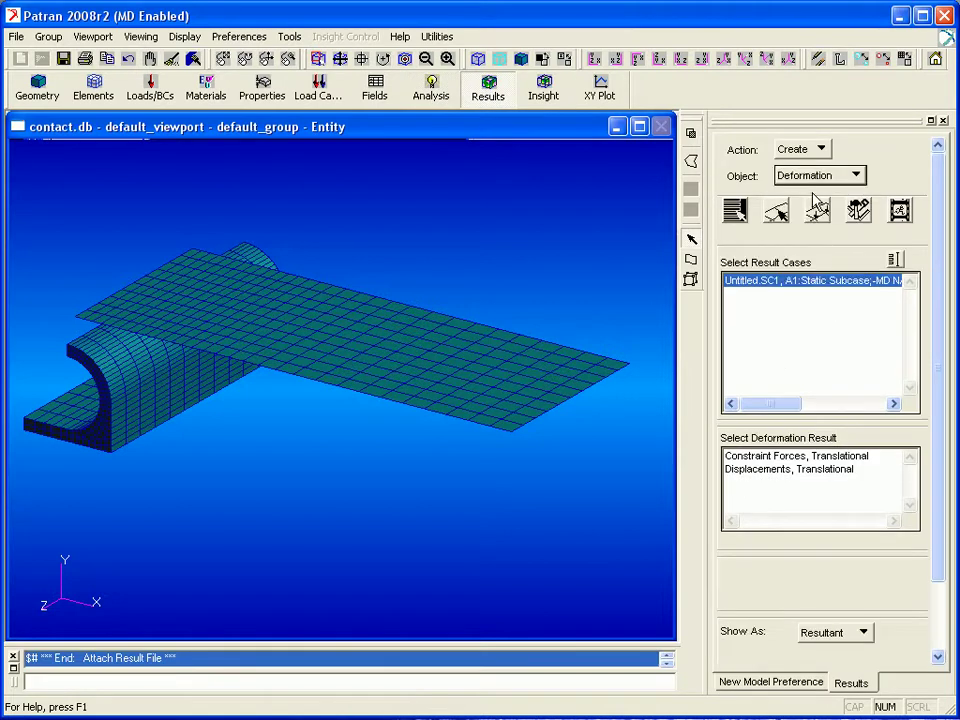
click(799, 470)
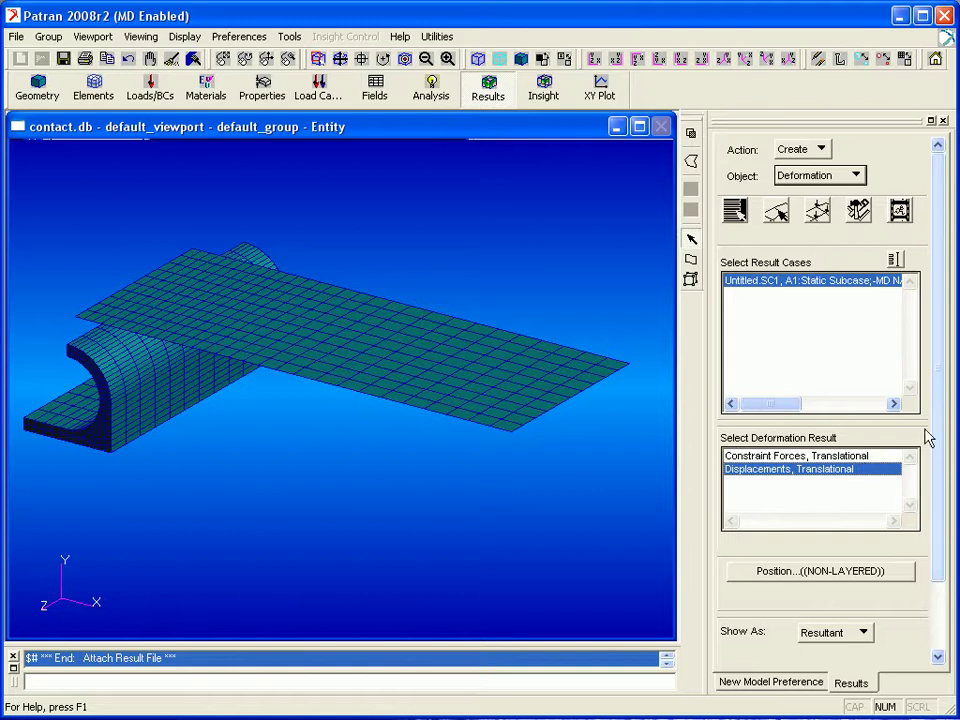
- Switch the deformation display to True Scale and plot the deformed shape over the undeformed model
click(818, 216)
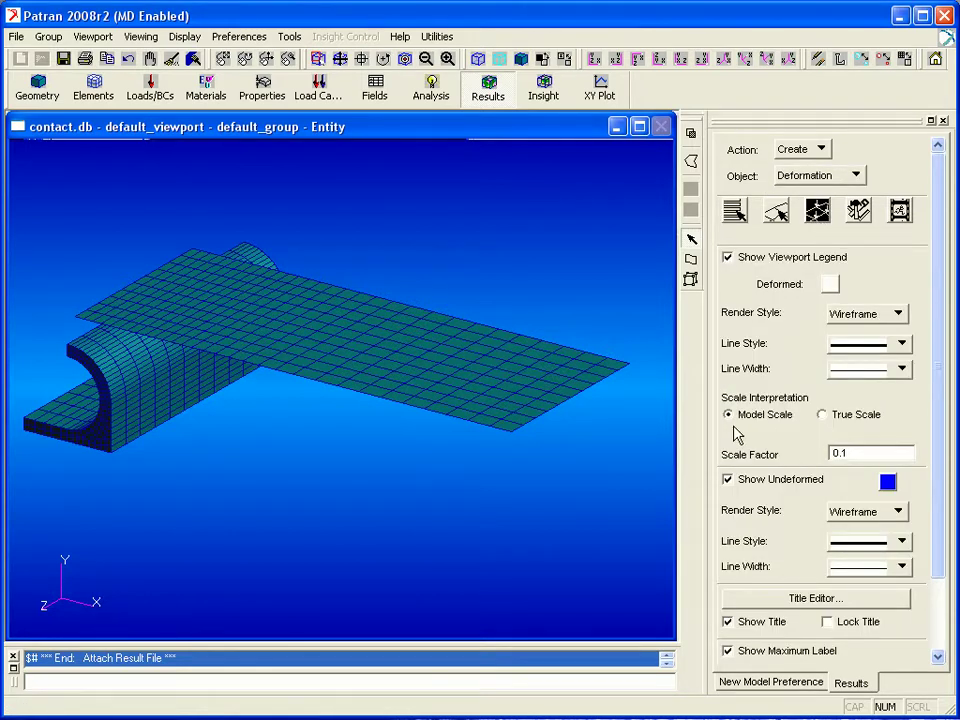
click(822, 415)
scroll(936, 480, down, 3)
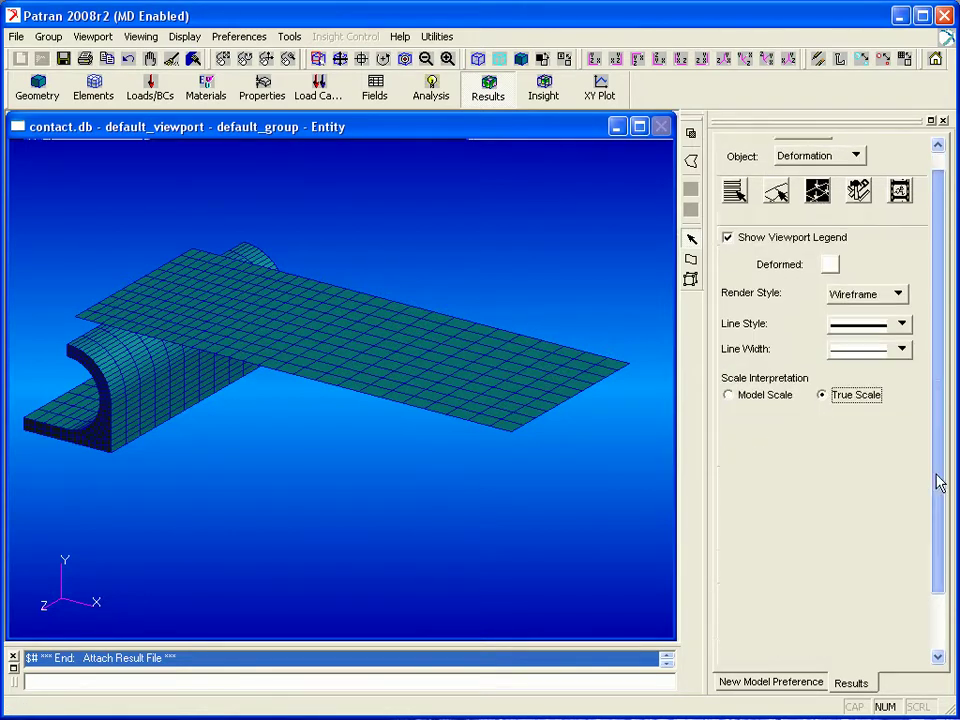
click(786, 642)
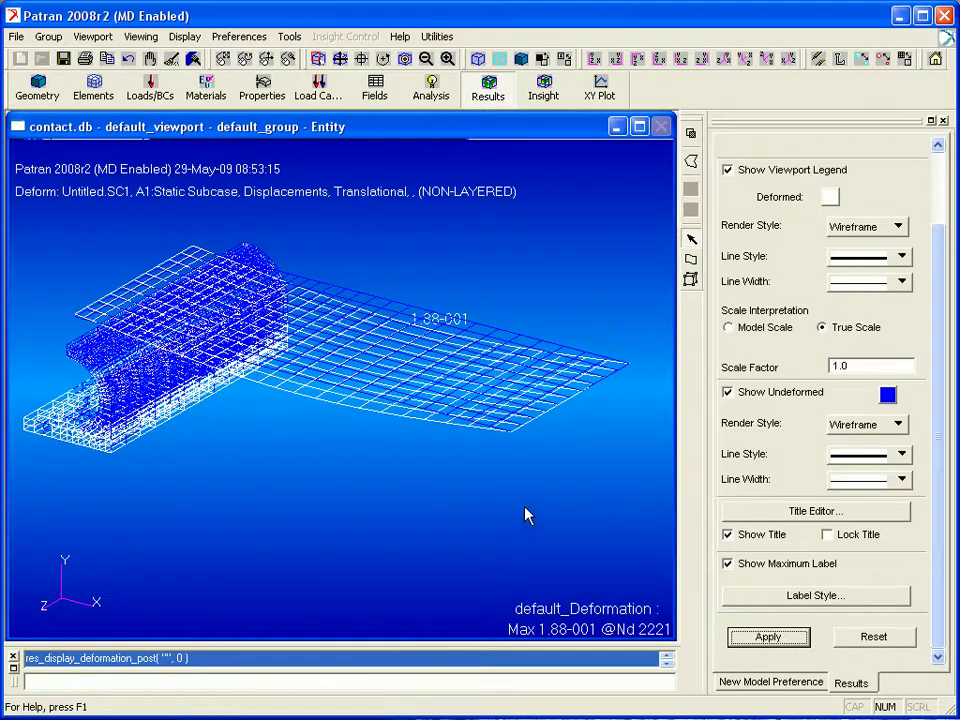
mouse_move(527, 515)
middle_down()
mouse_move(557, 495)
mouse_move(523, 521)
mouse_move(530, 515)
middle_up()
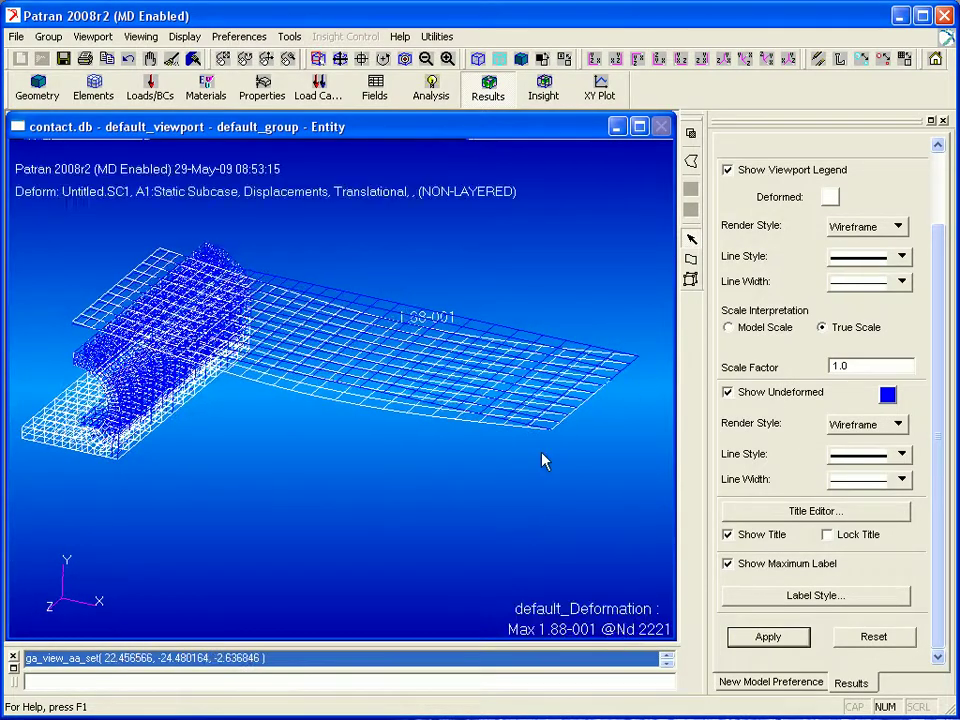
- Set up a fringe result plot using the Stress Tensor result
scroll(928, 189, up, 3)
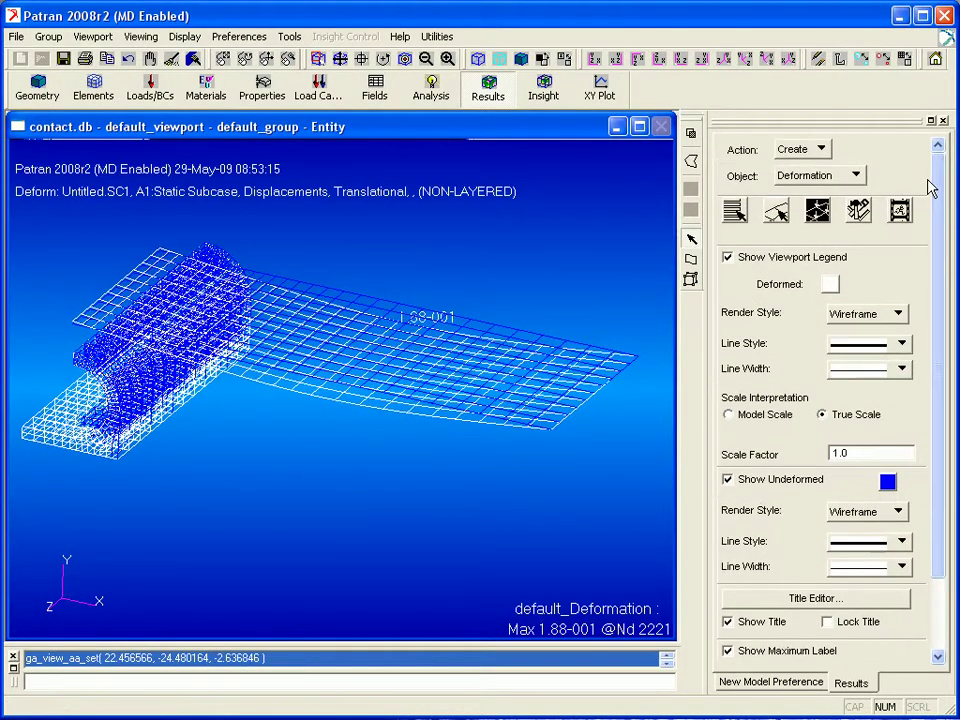
click(824, 176)
click(821, 208)
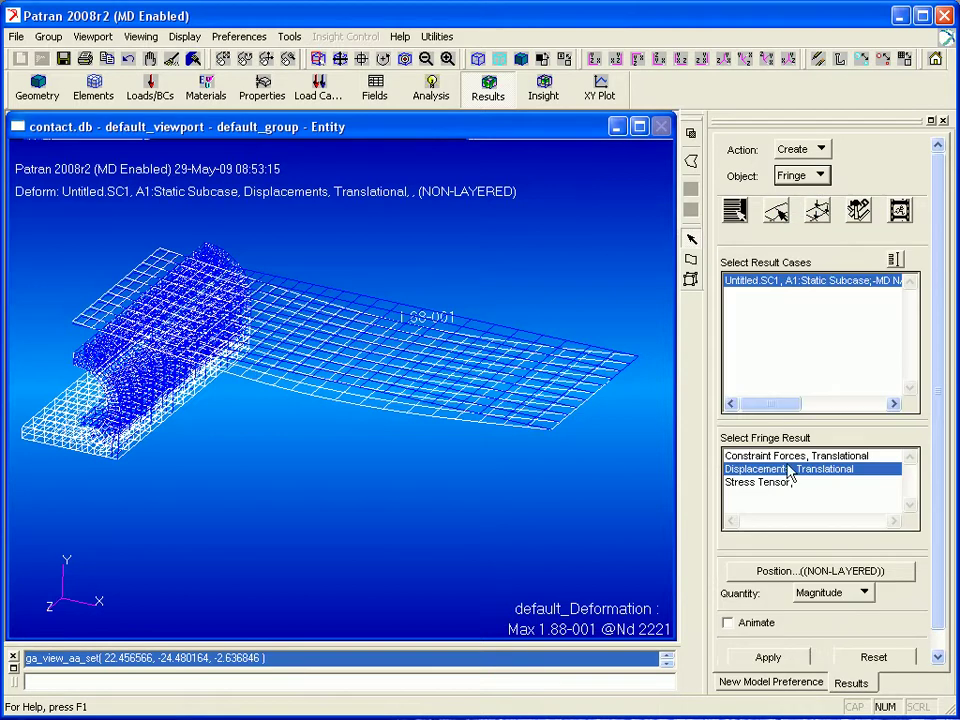
click(765, 483)
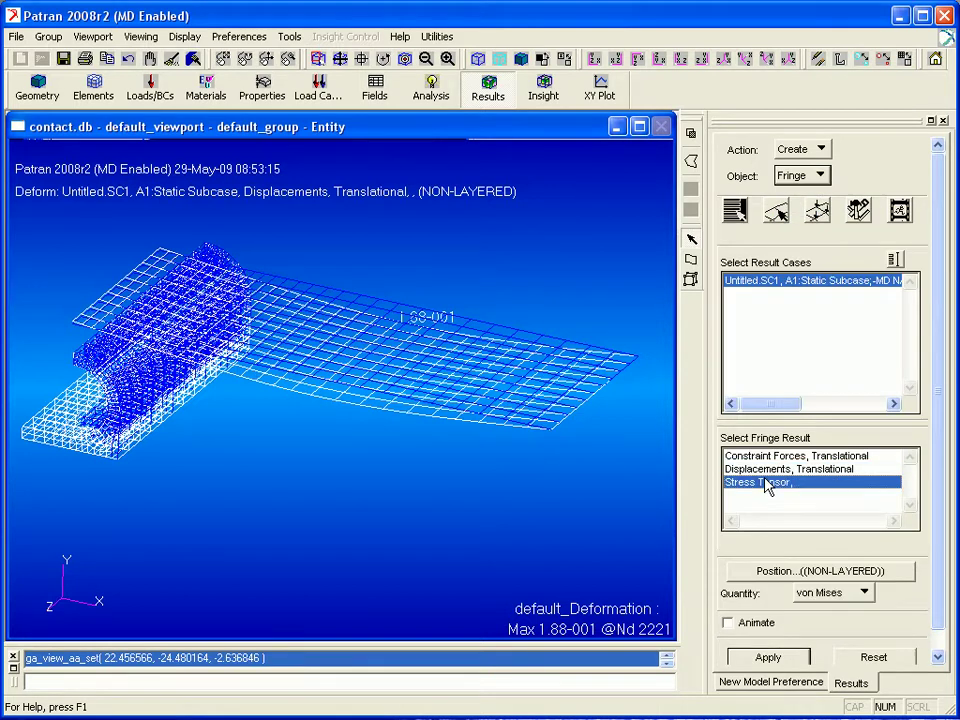
- Include the non-layered, Z1 and Z2 positions with the Maximum option and plot the von Mises stress fringe
click(810, 571)
shift+click(752, 244)
click(825, 648)
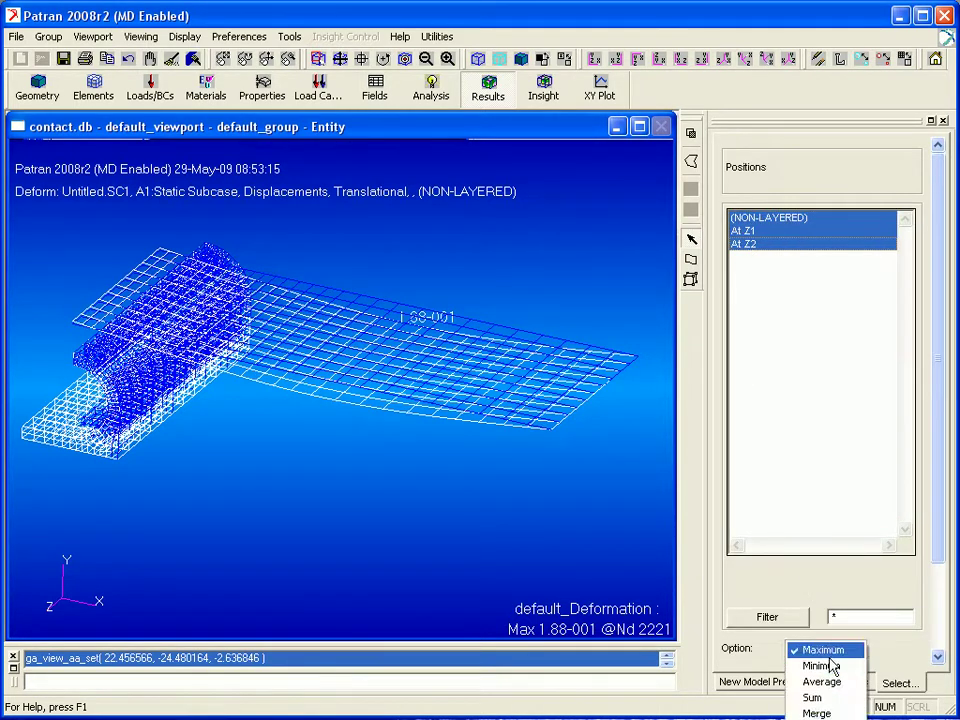
click(855, 650)
scroll(936, 602, down, 3)
click(845, 618)
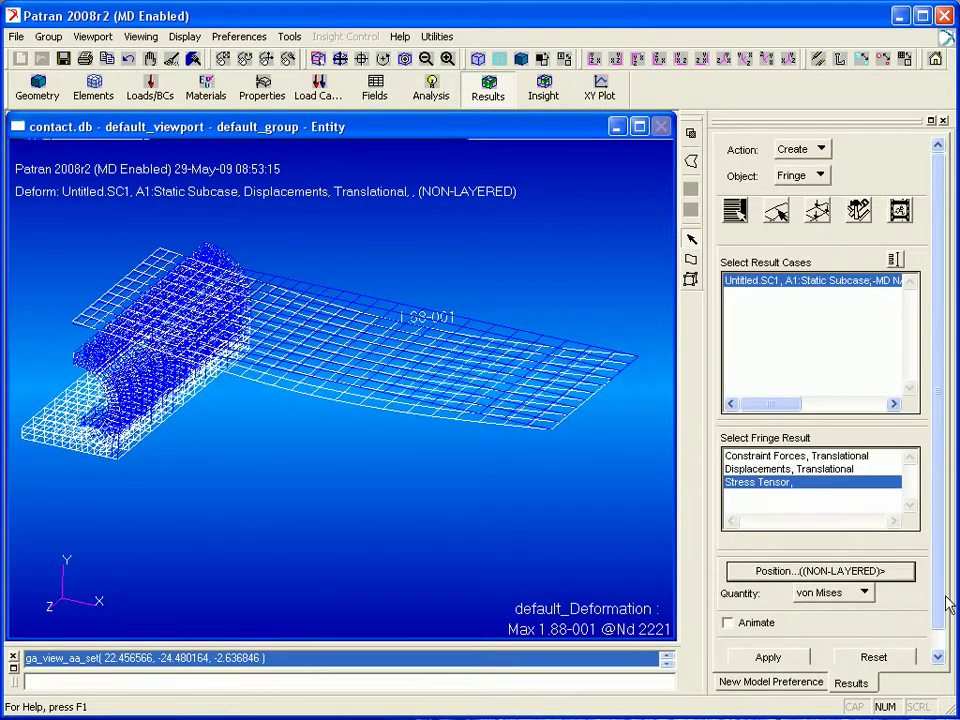
click(782, 658)
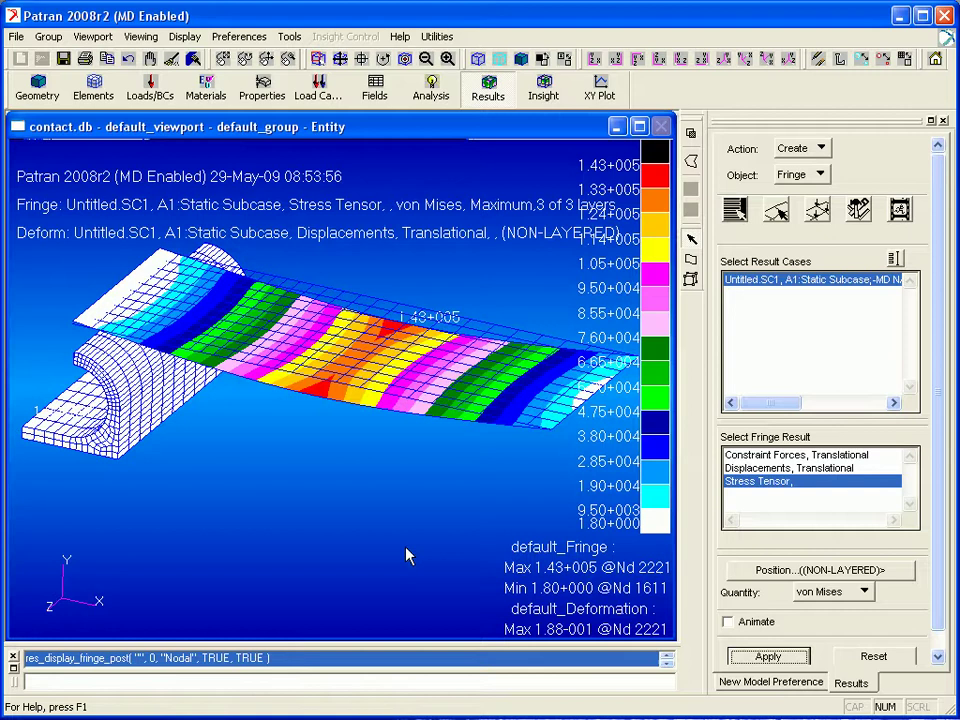
mouse_move(405, 552)
middle_down()
mouse_move(403, 540)
mouse_move(426, 529)
mouse_move(398, 540)
mouse_move(396, 568)
mouse_move(401, 555)
mouse_move(418, 564)
middle_up()
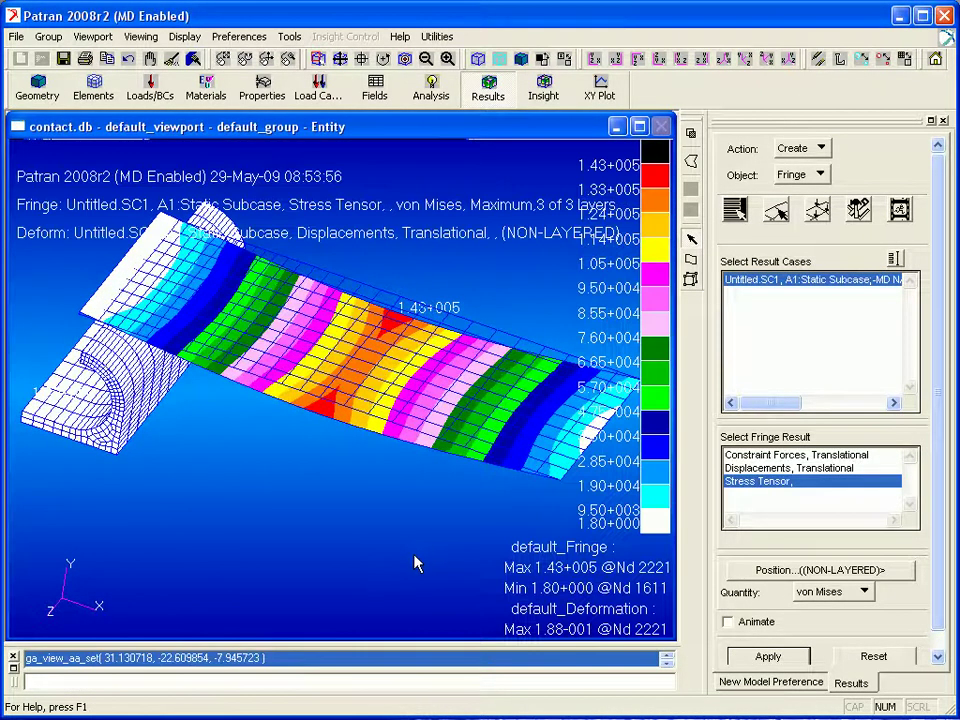